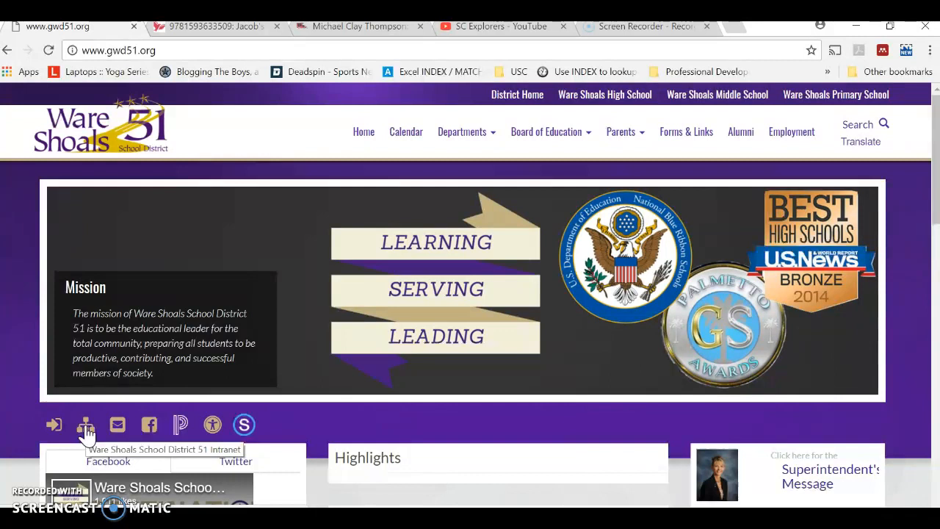
- Sign in to the school district intranet through SchoolPointe with the account e-mail and password
left_click(86, 432)
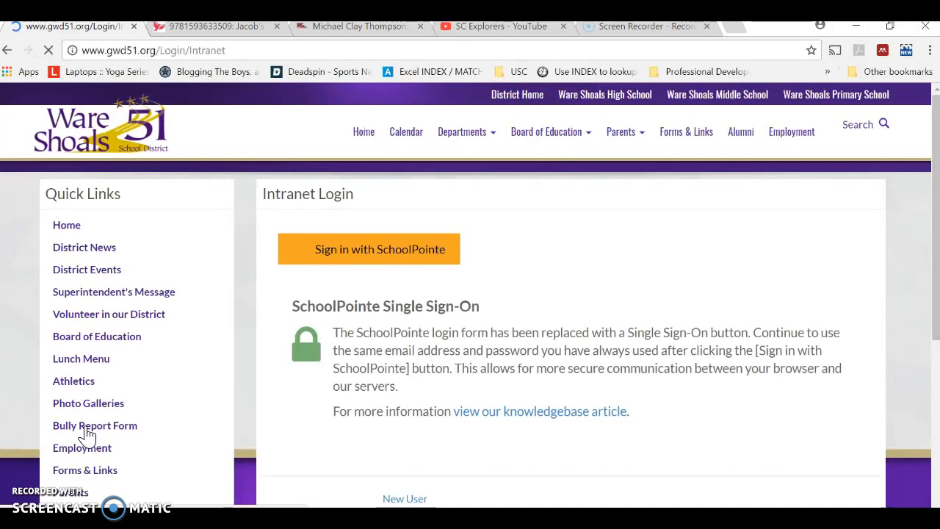
left_click(385, 264)
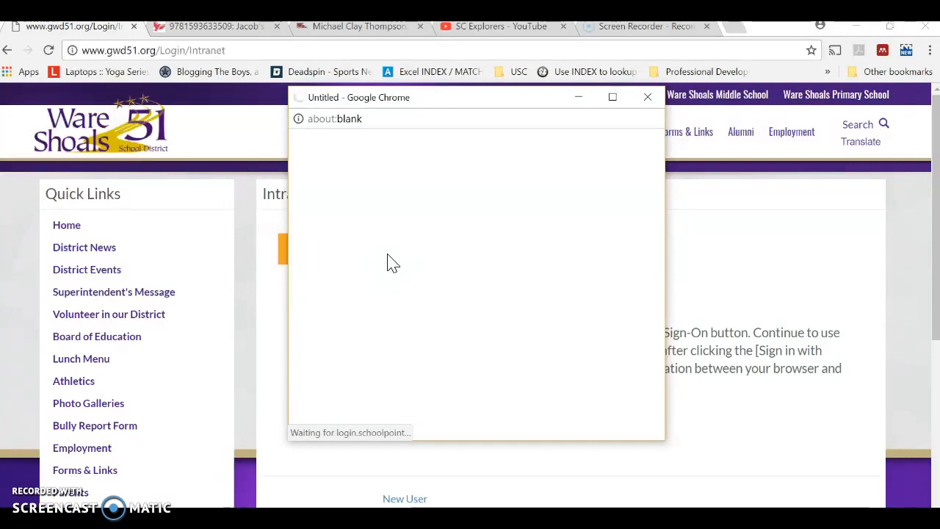
left_click(395, 255)
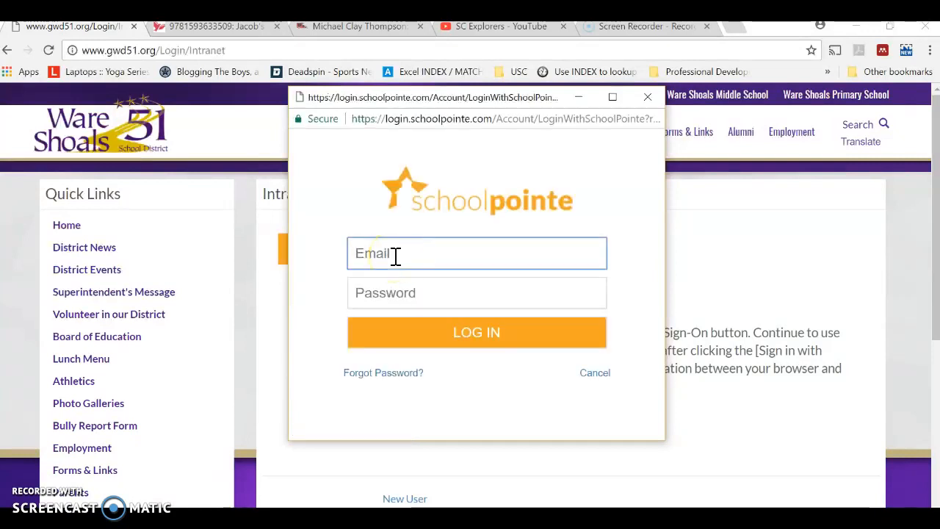
type("kowen")
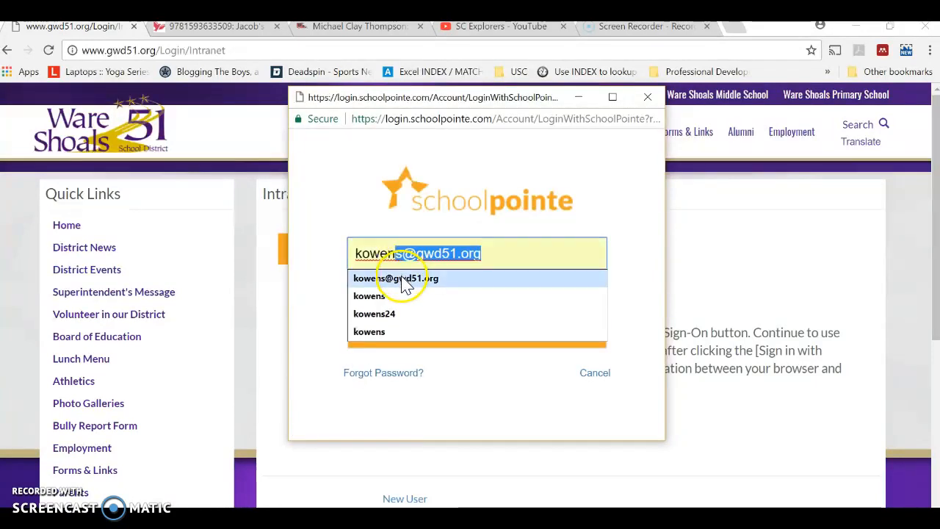
left_click(399, 278)
left_click(398, 294)
type("***")
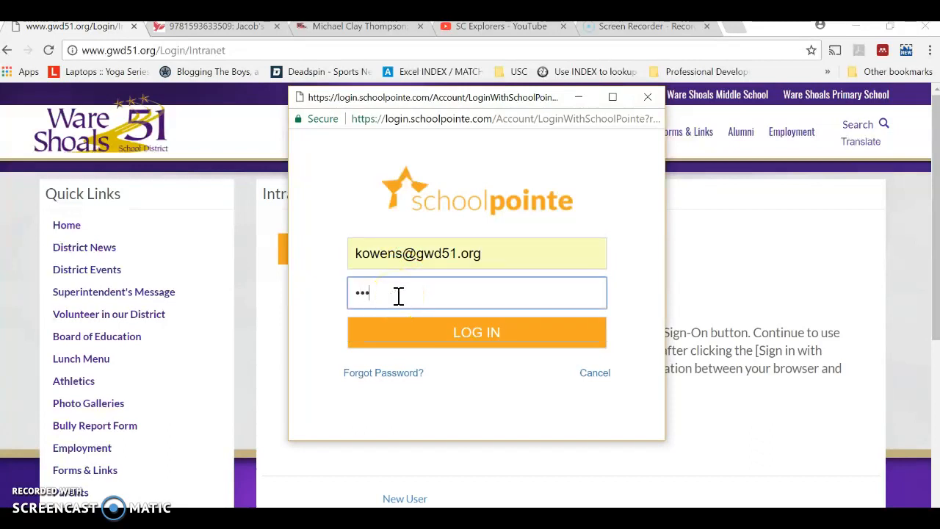
type("*****")
key("Return")
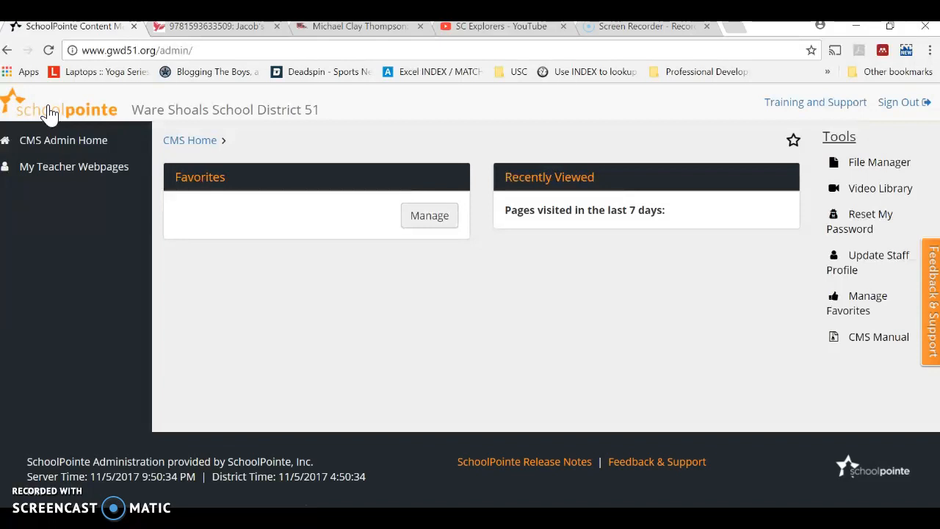
- In the teacher webpages, start a calendar event on 11/23/2017 with the headline Thanksgiving, leaving the class unselected
left_click(22, 167)
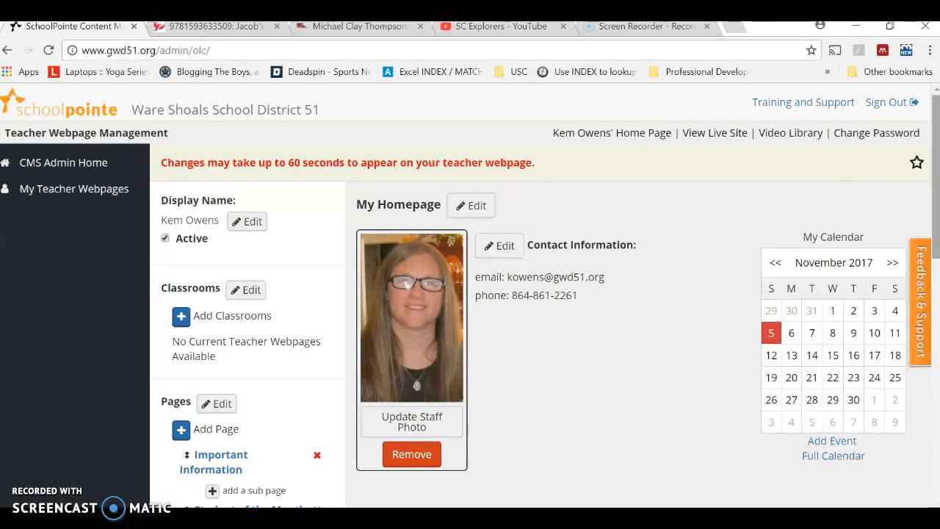
left_click_drag(936, 125, 937, 148)
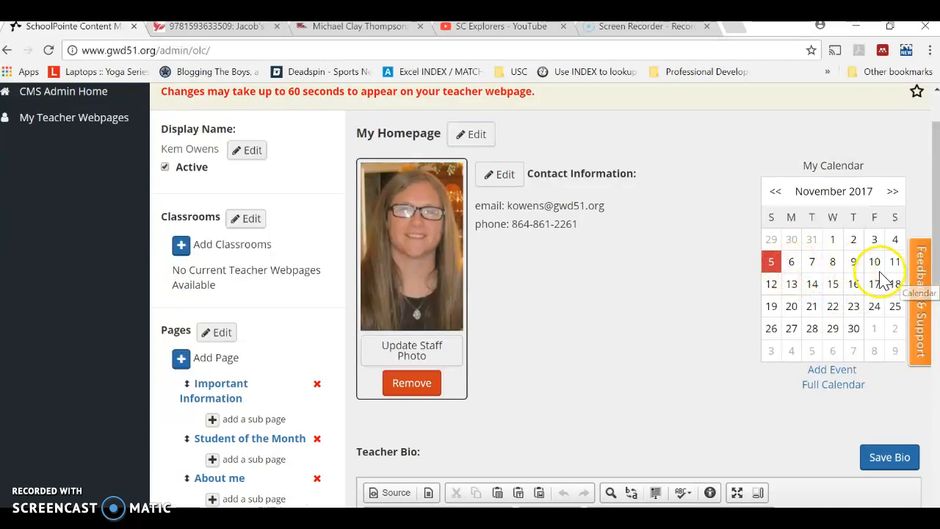
left_click(854, 308)
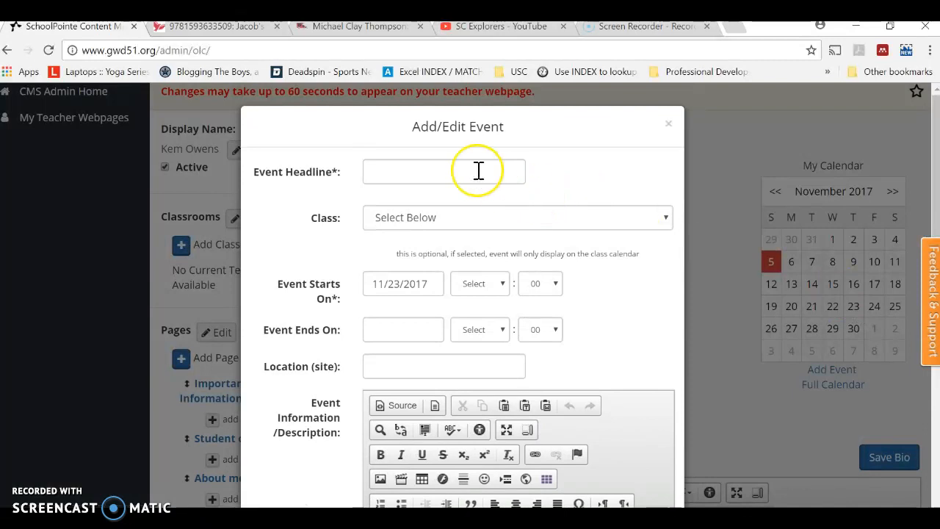
type("Thanksgiving")
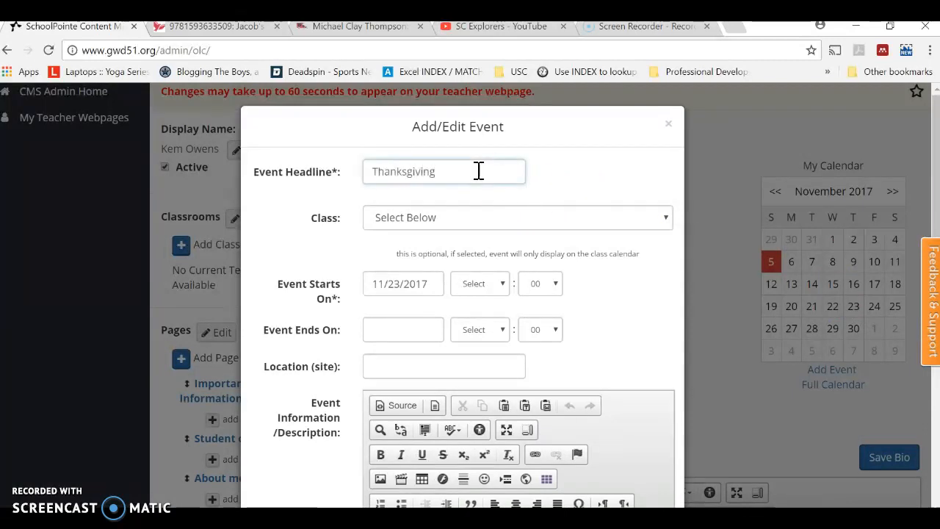
left_click(489, 213)
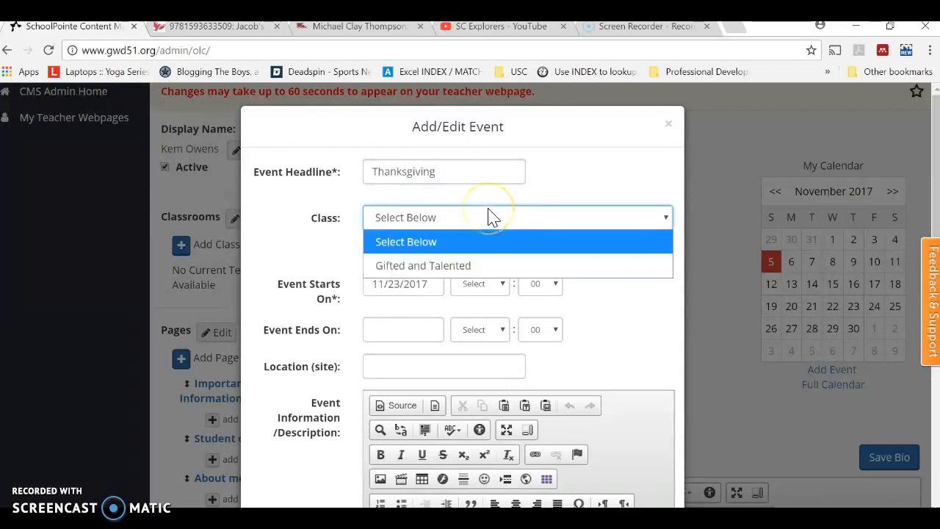
left_click(491, 217)
left_click(430, 216)
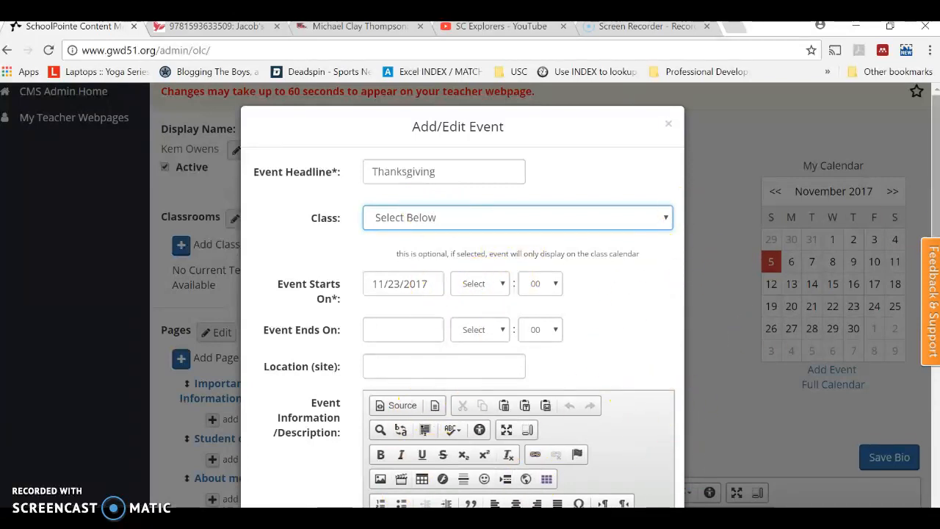
- Enter the event description "Today is Thanksgiving! I am thankful for you!" and save the event
left_click_drag(934, 157, 934, 290)
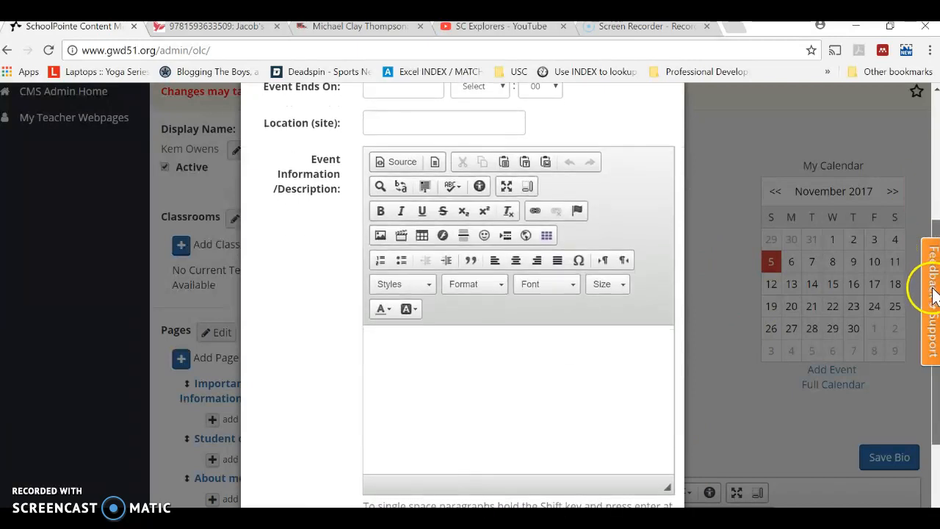
left_click(552, 356)
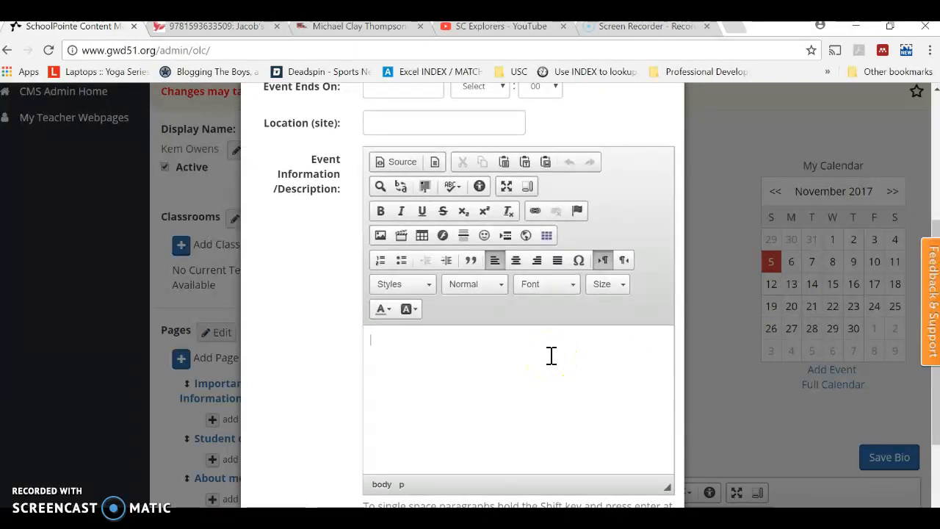
type("Today is Thi")
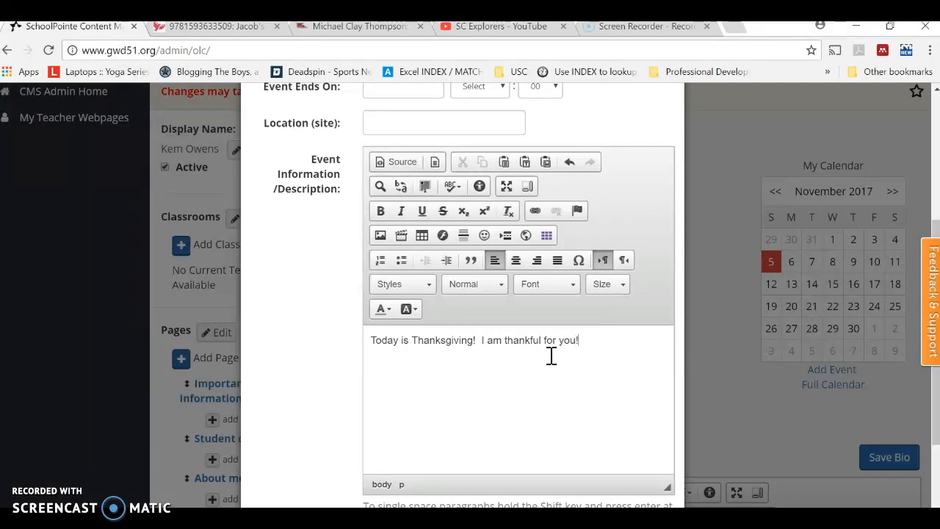
left_click_drag(935, 228, 937, 302)
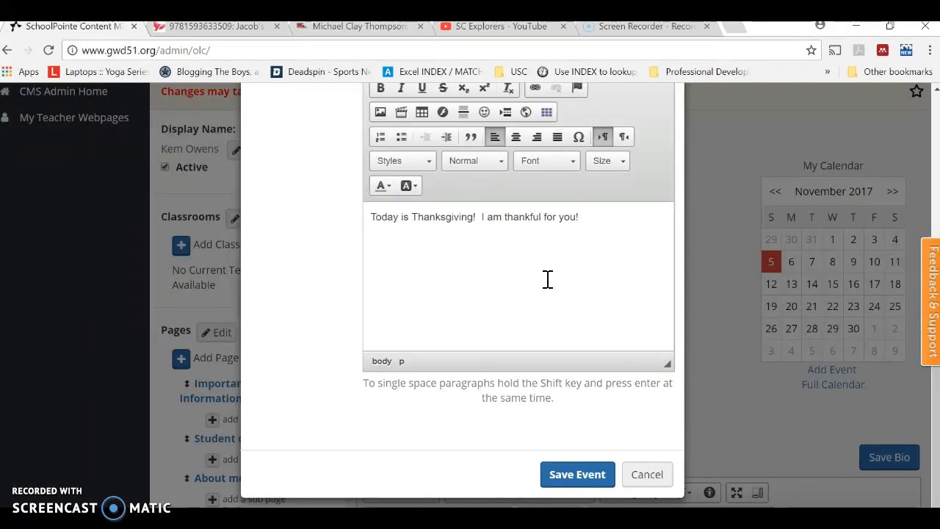
left_click(548, 482)
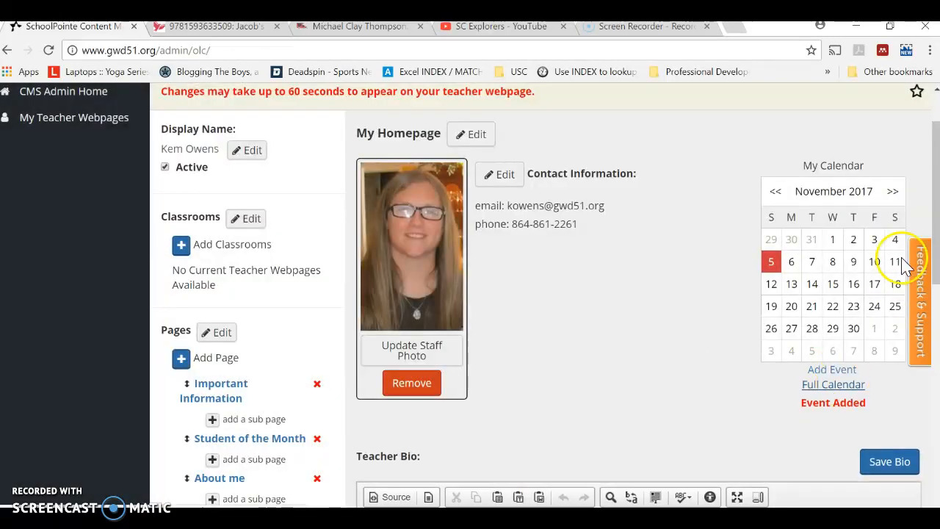
- Review the Teacher Bio content with its editing tools and the list of pages on the homepage
left_click_drag(931, 185, 936, 319)
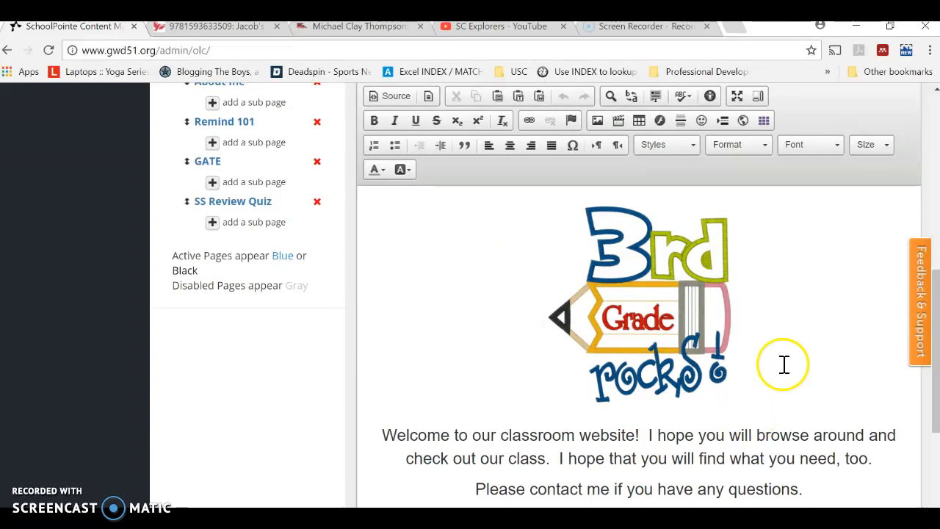
left_click_drag(935, 330, 935, 266)
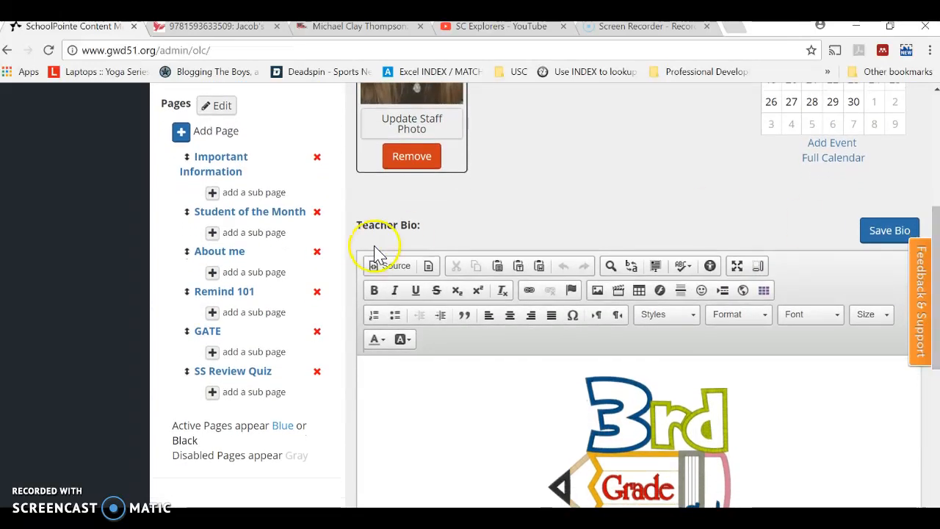
left_click_drag(936, 233, 937, 301)
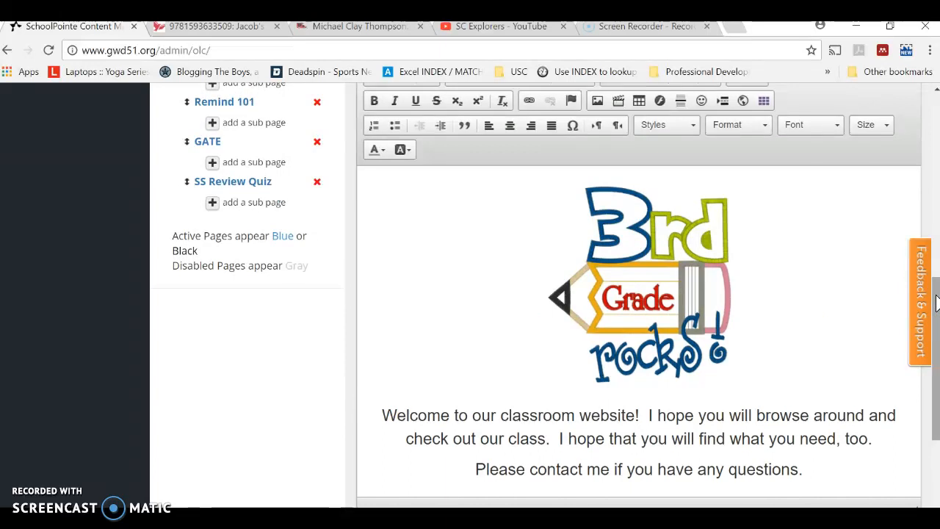
left_click_drag(935, 301, 936, 334)
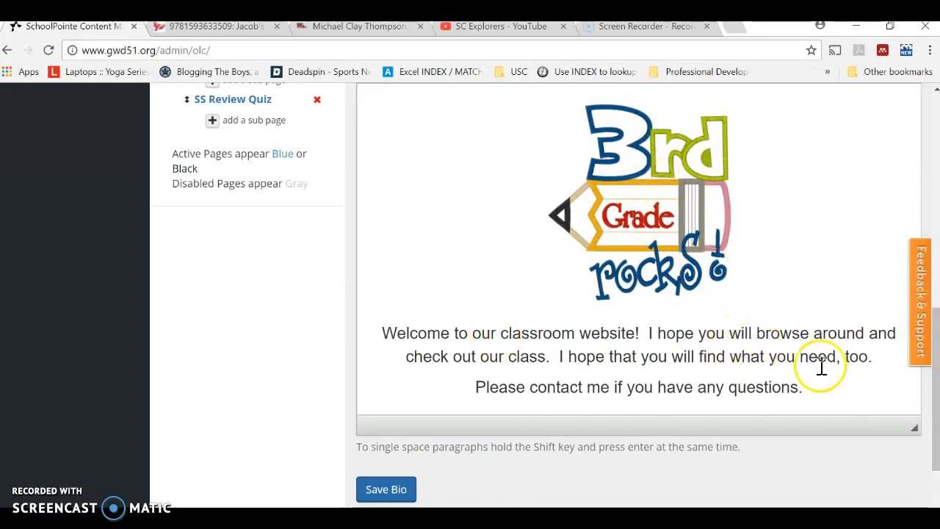
left_click_drag(936, 381, 935, 229)
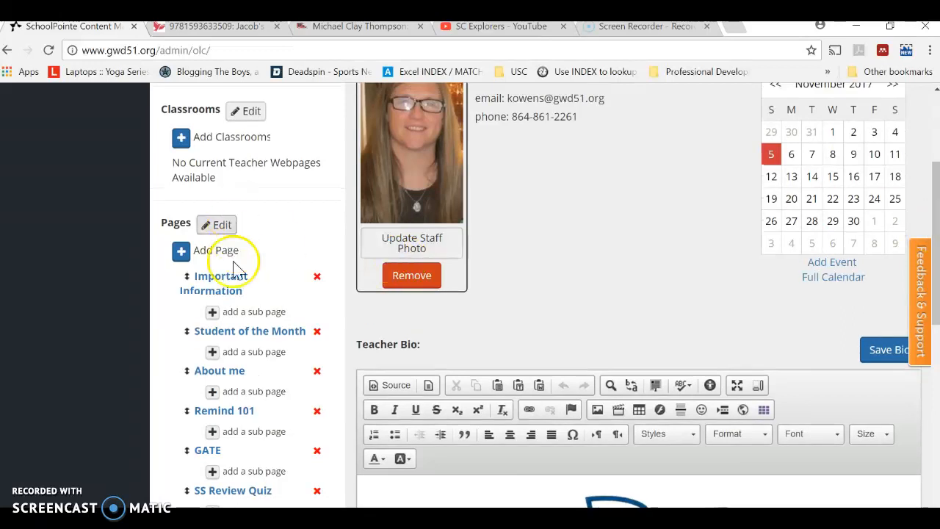
- Open the Important Information page for editing and delete all its eclipse and Labor Day text
left_click_drag(933, 168, 935, 201)
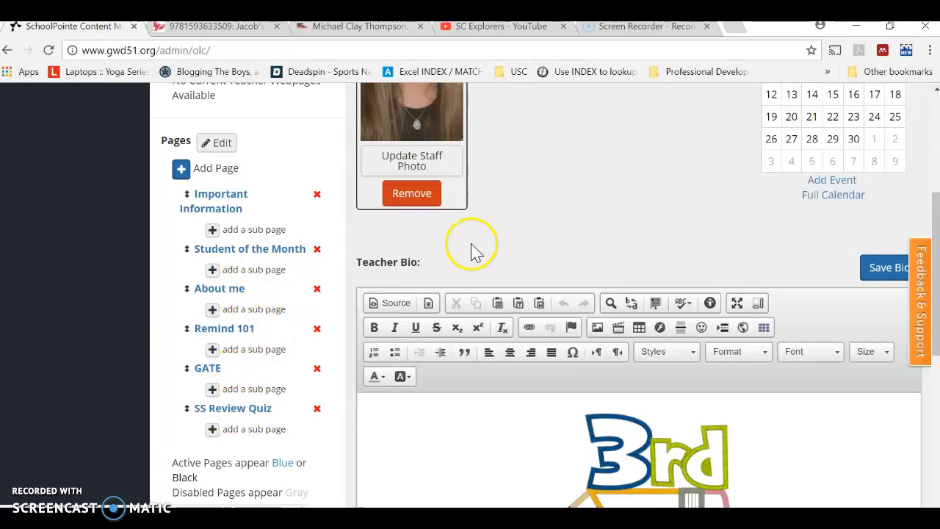
left_click(218, 210)
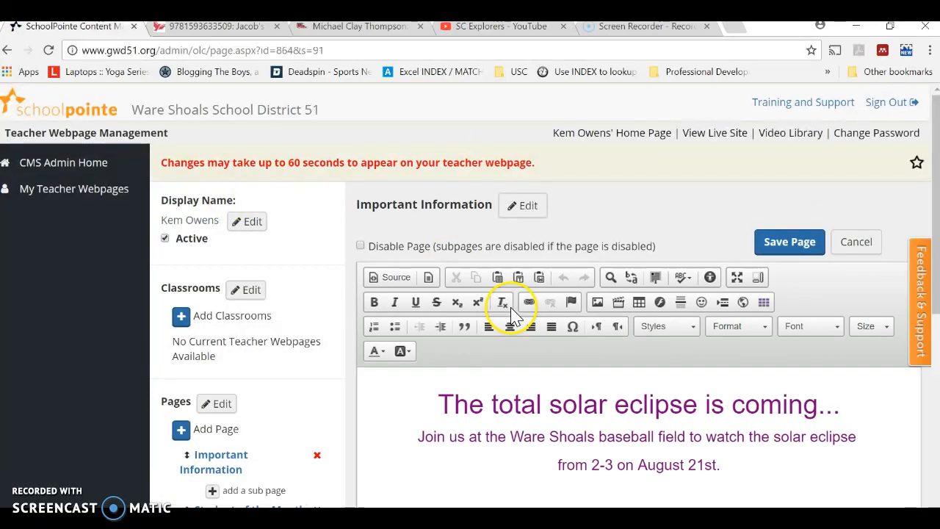
left_click_drag(936, 176, 936, 275)
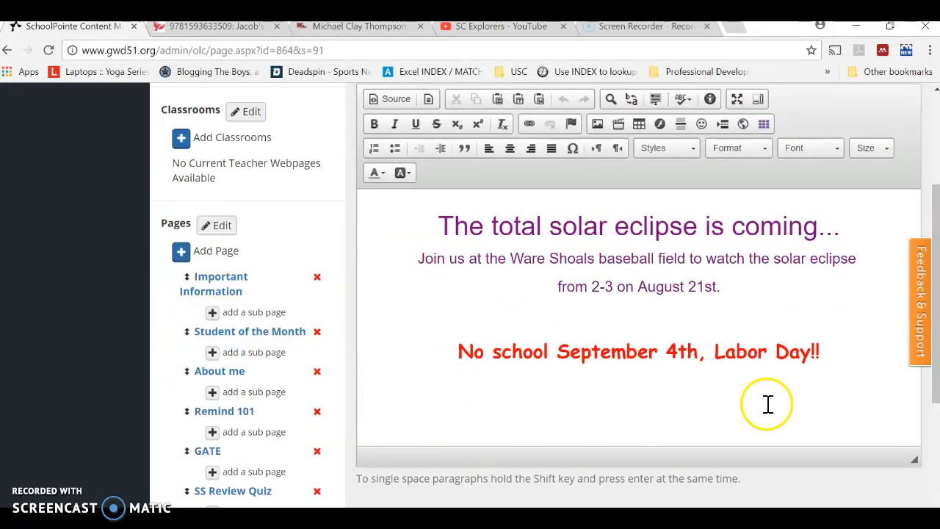
left_click(817, 352)
type("!")
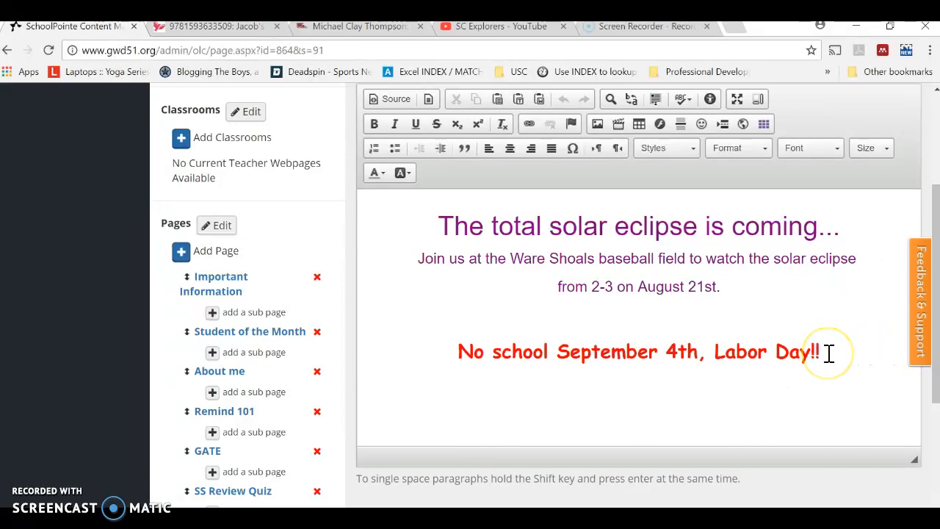
left_click_drag(829, 353, 471, 207)
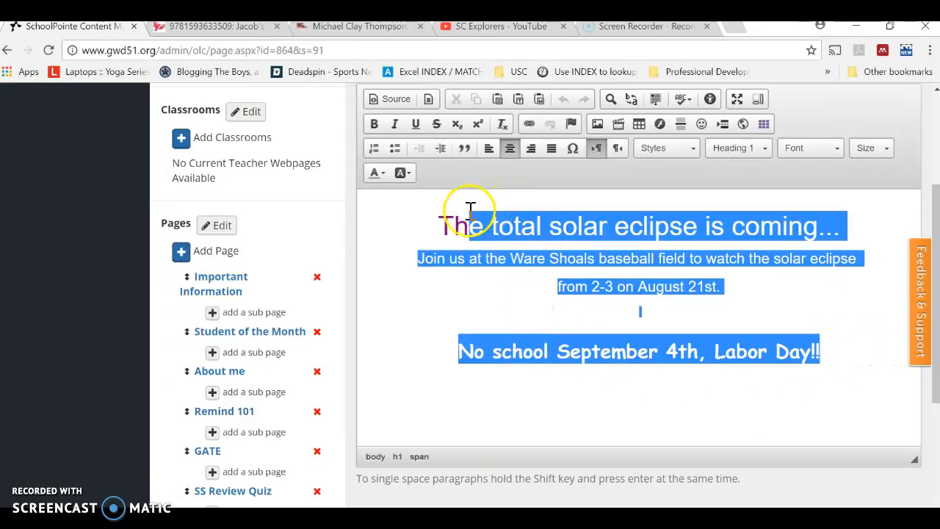
key("BackSpace")
key("BackSpace")
key("BackSpace")
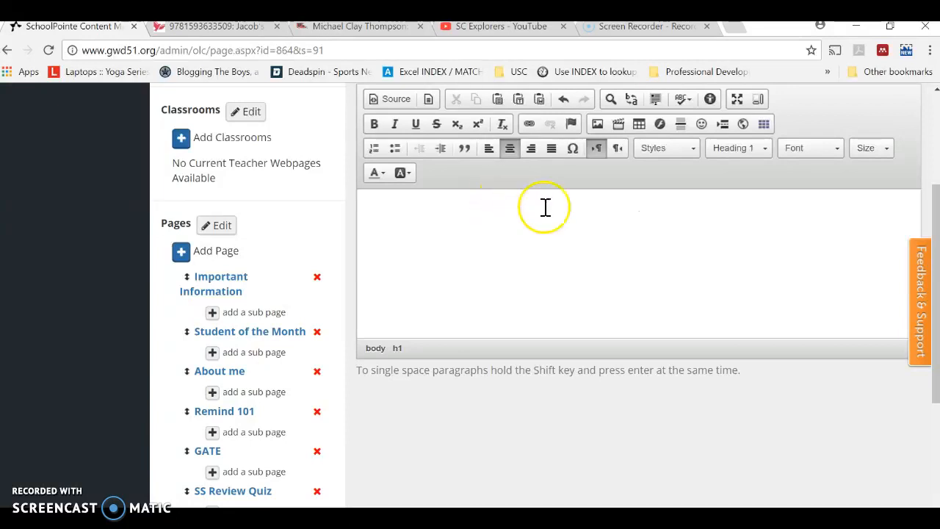
- Upload turkey-1299176_1280 from the Desktop's pics folder to My Files and choose it as the page's image
left_click(598, 126)
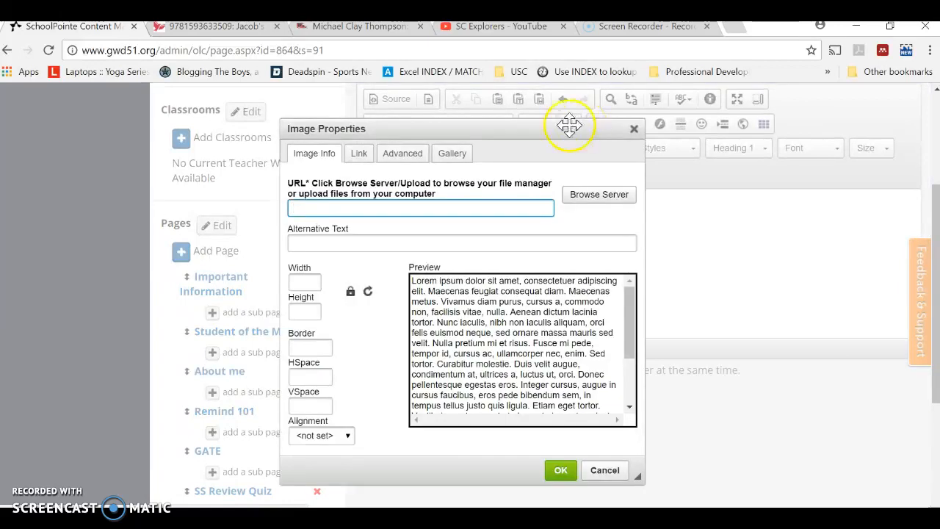
left_click(612, 197)
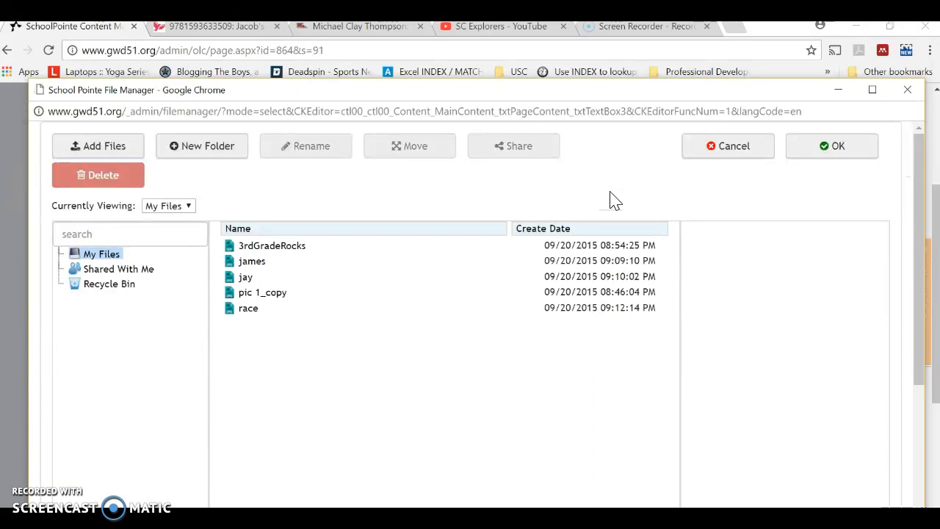
left_click(114, 149)
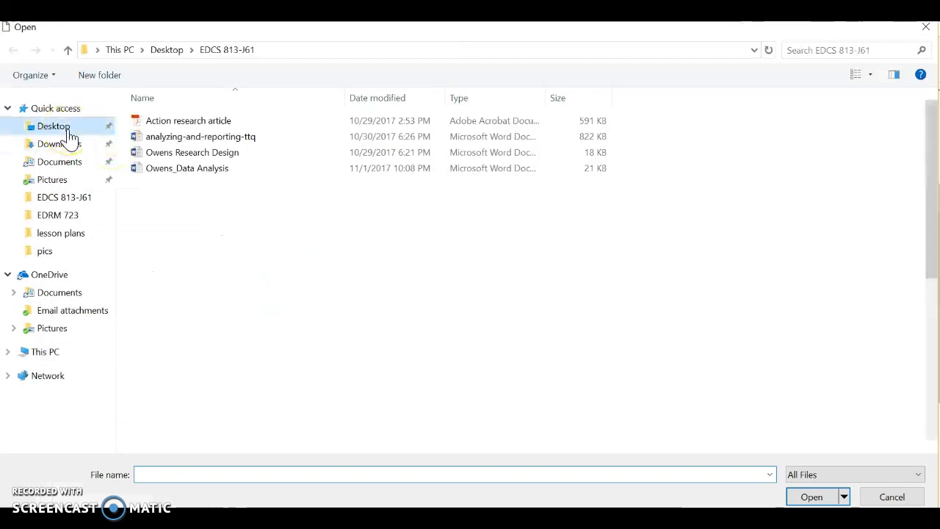
left_click(66, 130)
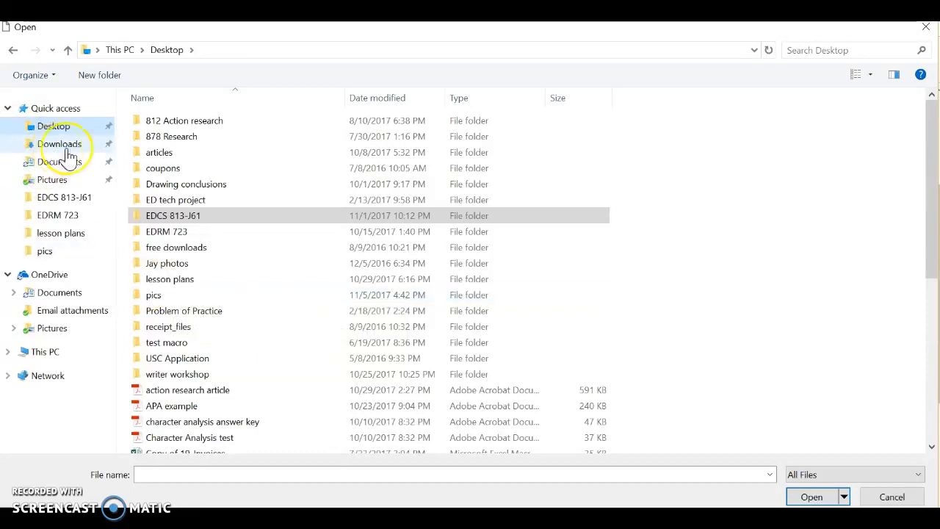
left_click(154, 297)
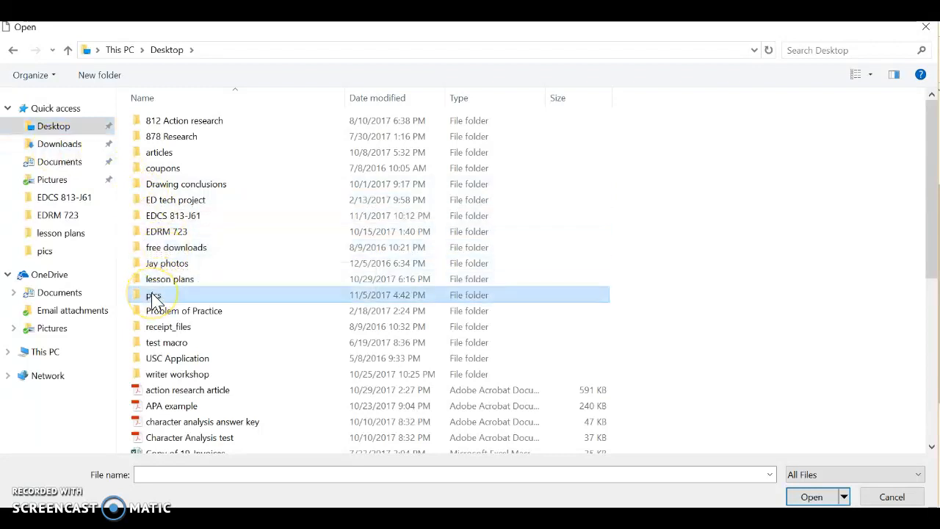
double_click(153, 298)
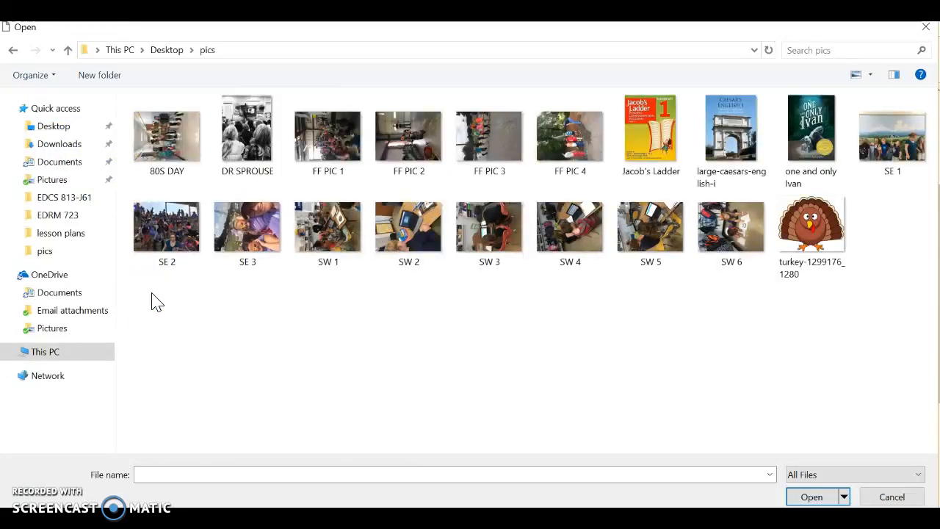
left_click(815, 248)
left_click(816, 245)
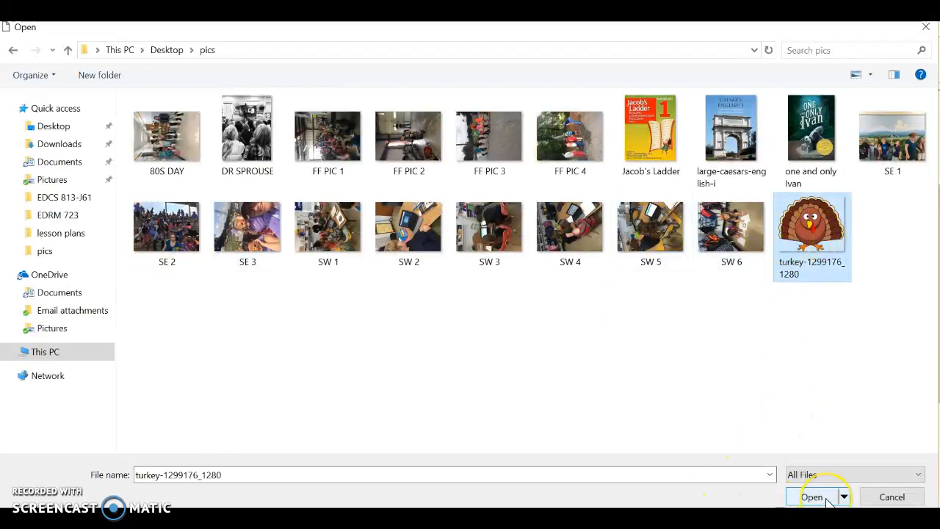
left_click(830, 273)
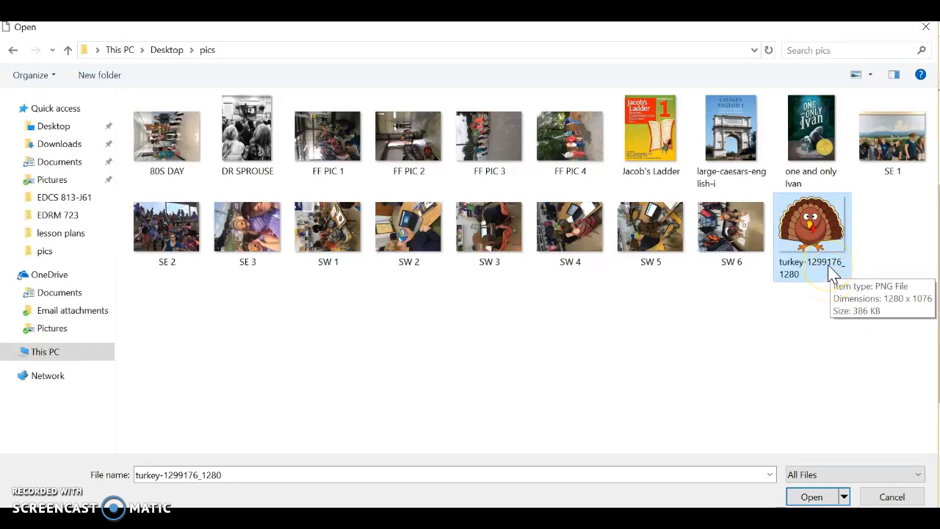
left_click(810, 498)
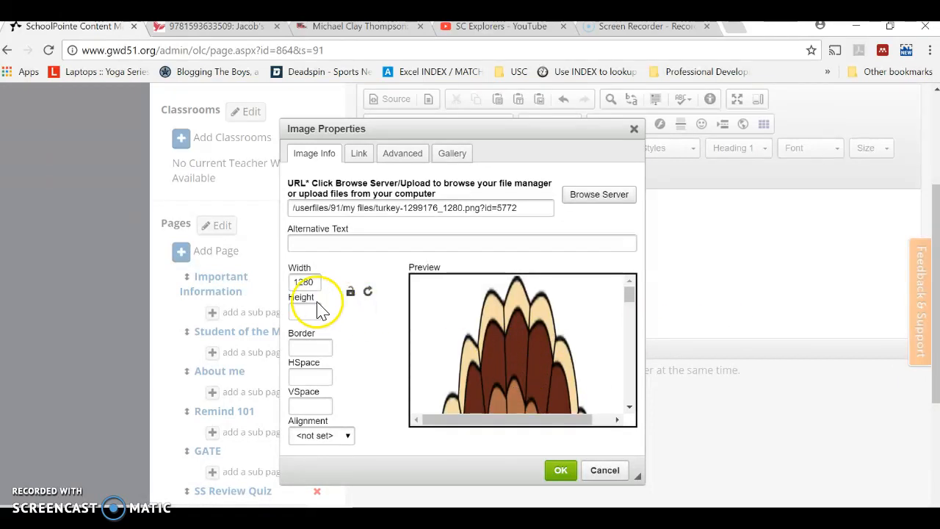
- Give the turkey image the alternative text "Thanksgiving Turkey", a width of 500 and a height of 200
left_click(319, 245)
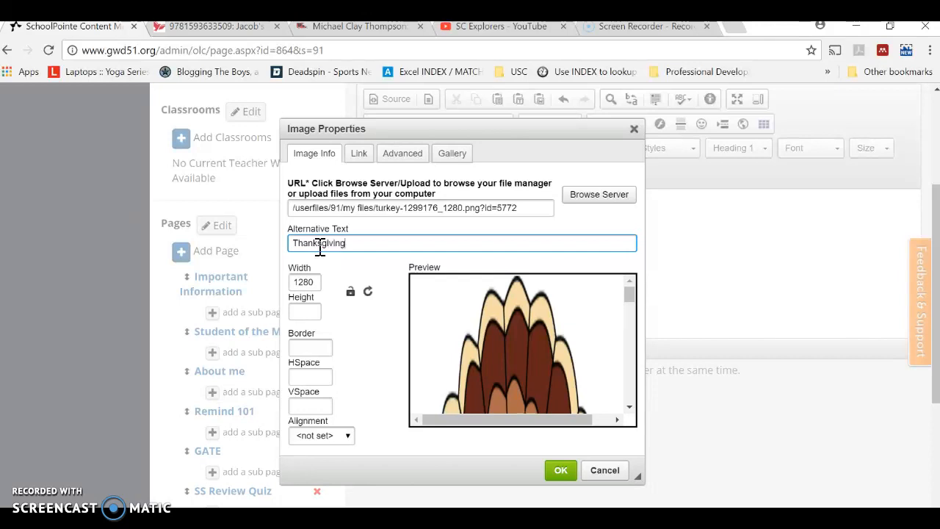
type("Thanksgiving Turkey")
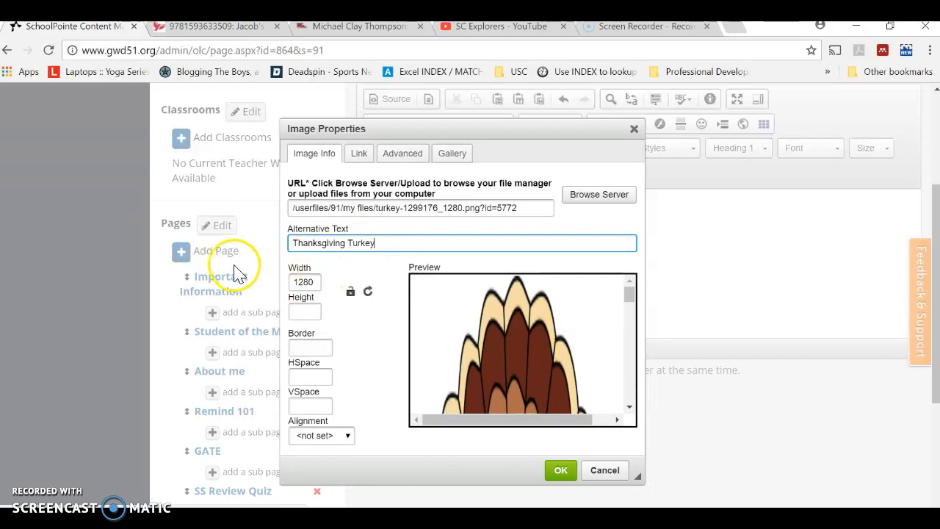
left_click(316, 287)
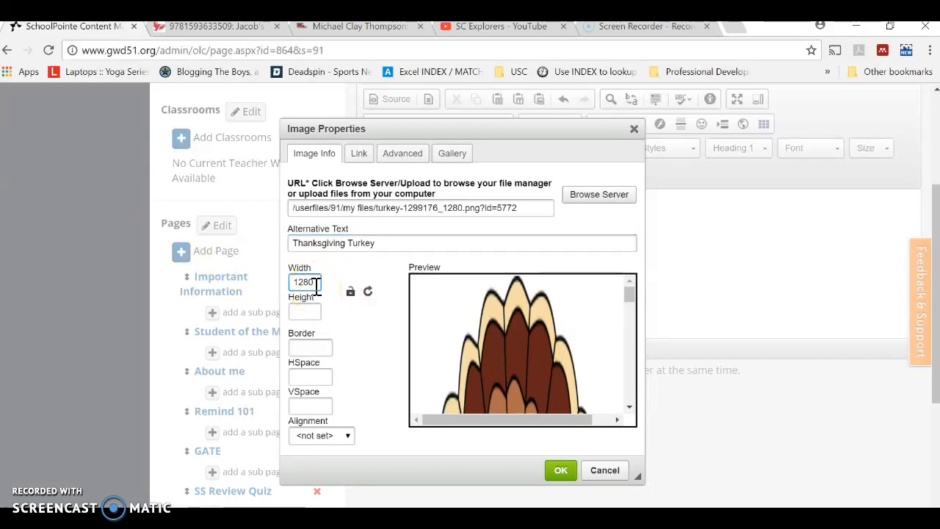
key("BackSpace")
key("BackSpace")
key("BackSpace")
type("500")
left_click(305, 313)
type("200")
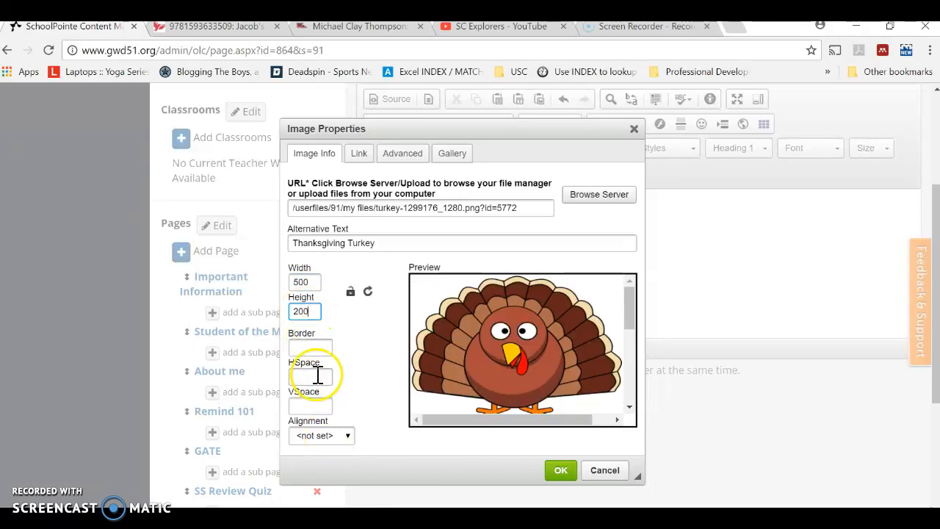
- Examine the image's alignment choices, link and advanced settings, and the gallery of stock pictures, leaving alignment not set
left_click(346, 436)
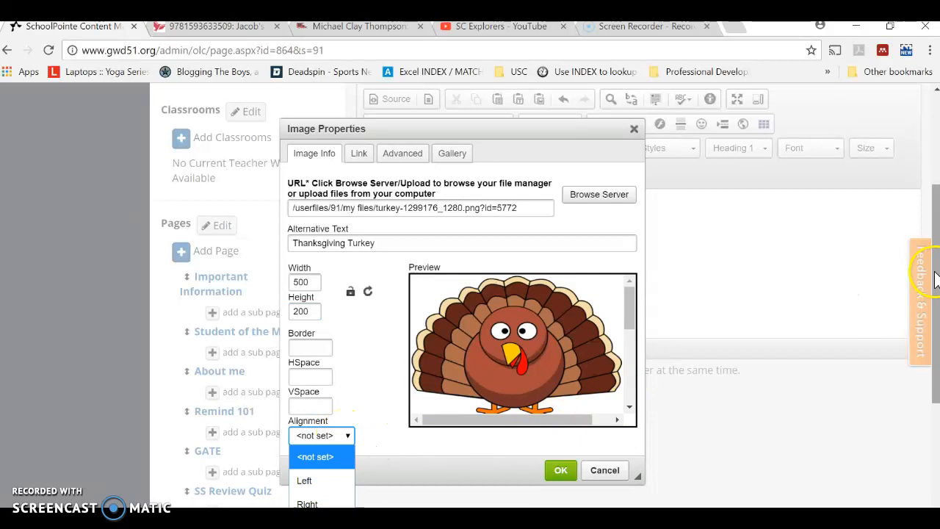
scroll(881, 316, "down", 2)
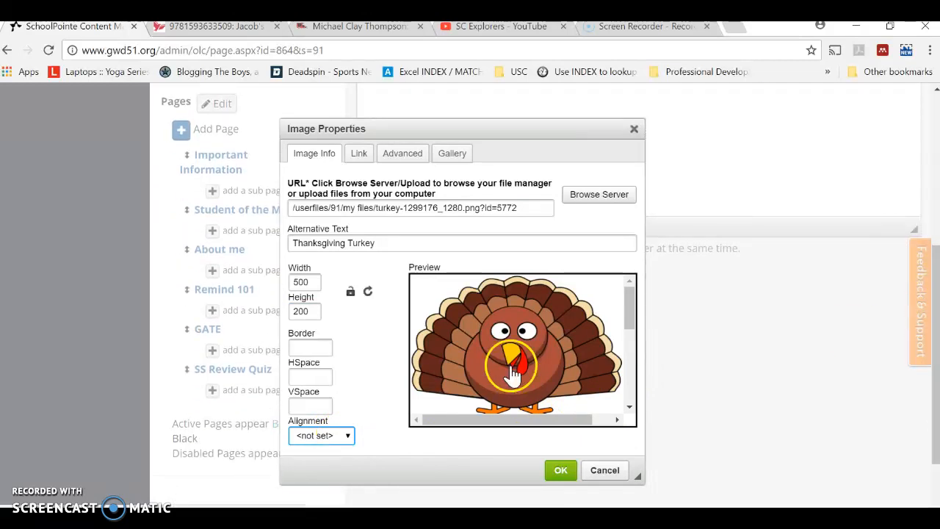
left_click(345, 435)
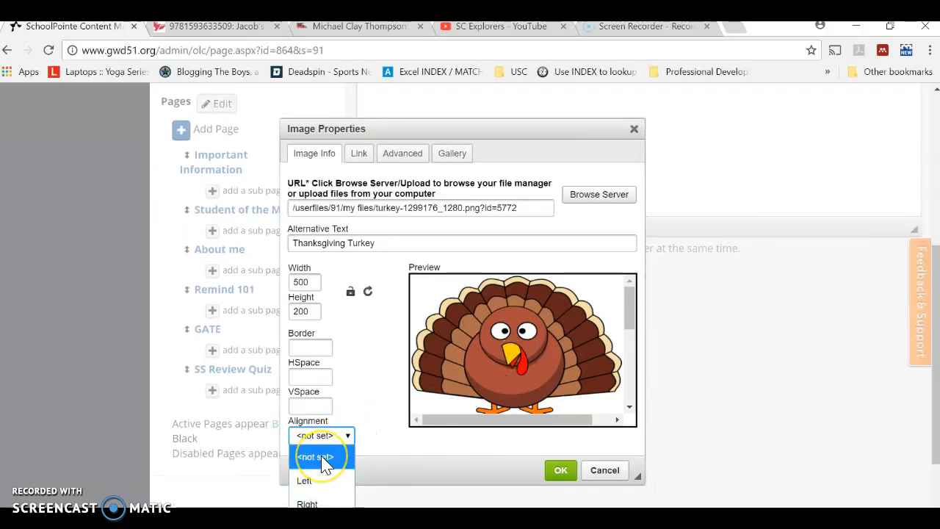
left_click(324, 459)
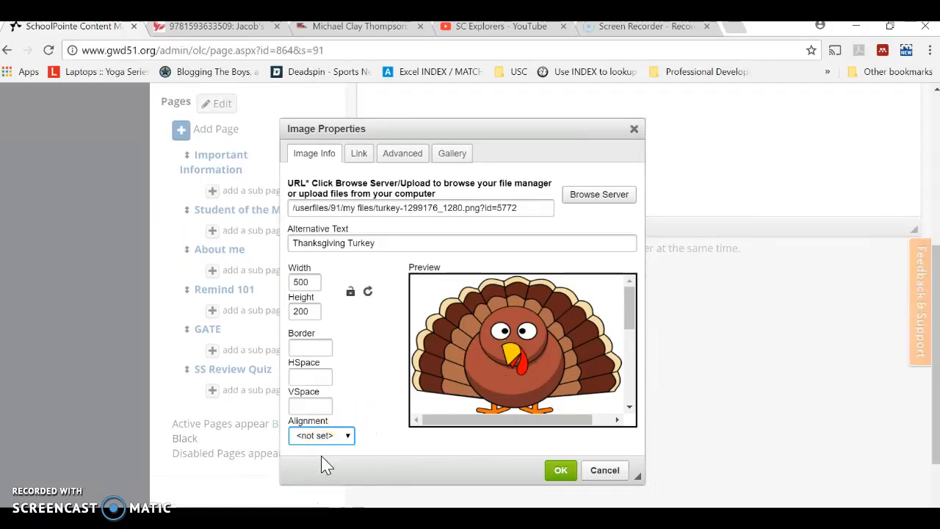
left_click(360, 154)
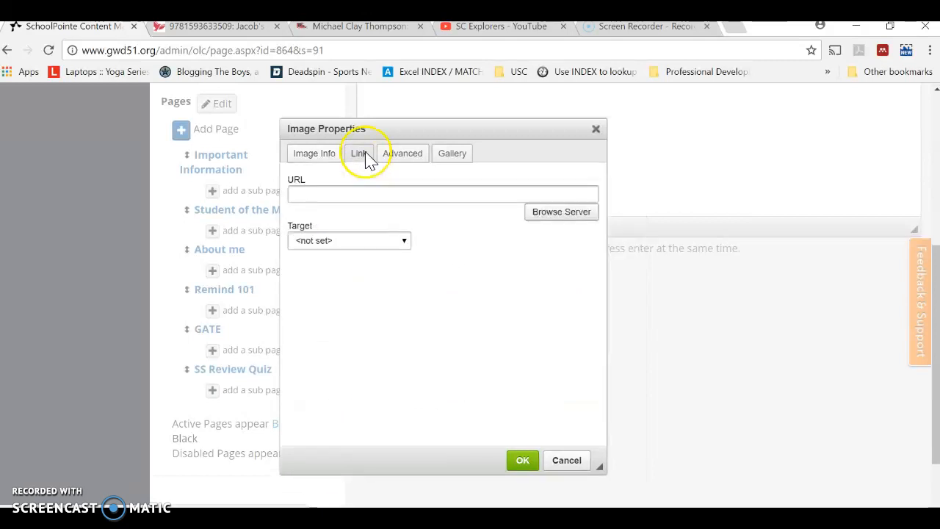
left_click(379, 200)
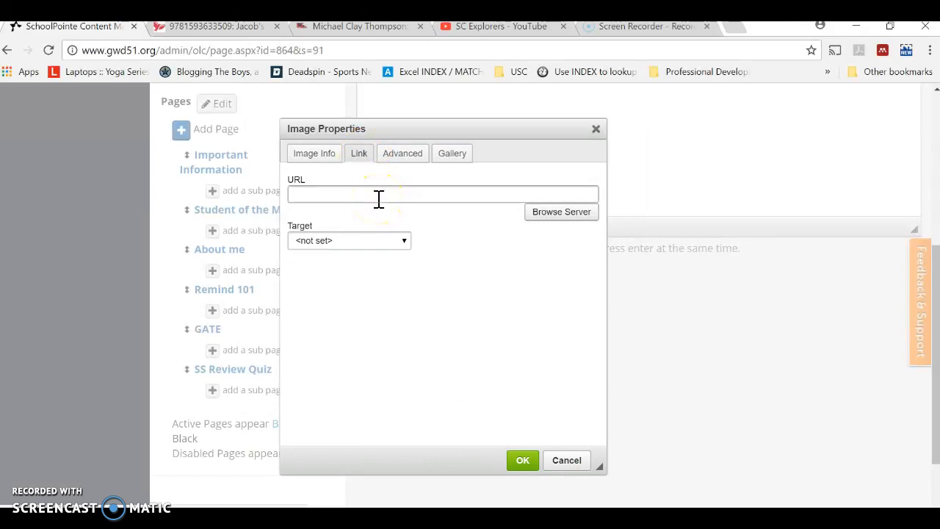
left_click(405, 156)
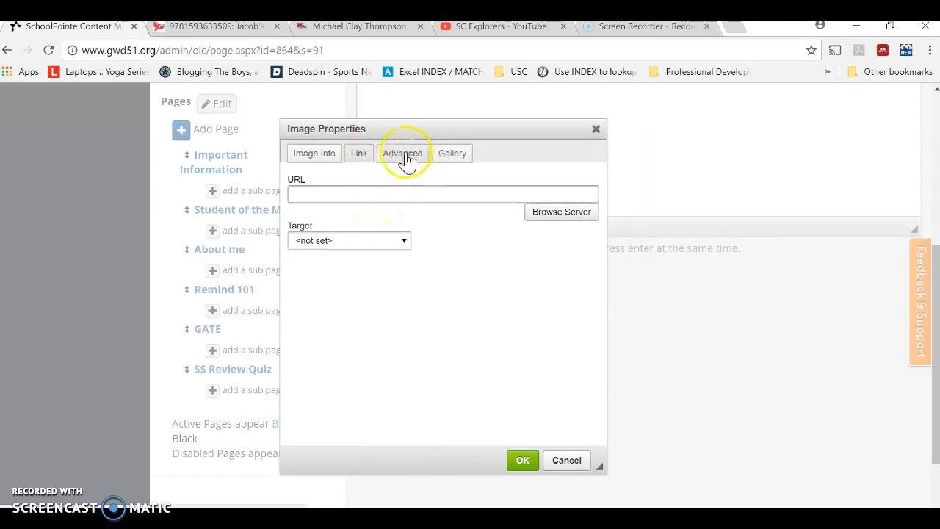
left_click(452, 154)
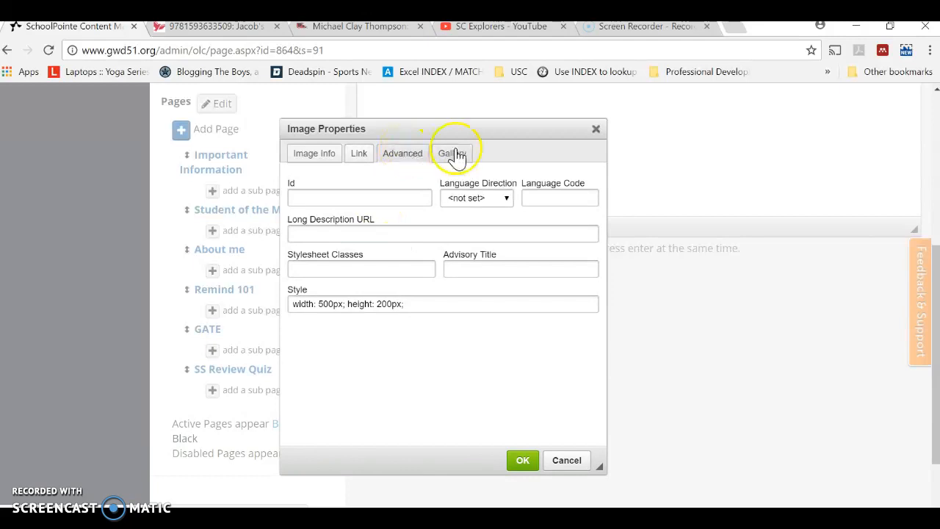
left_click(487, 210)
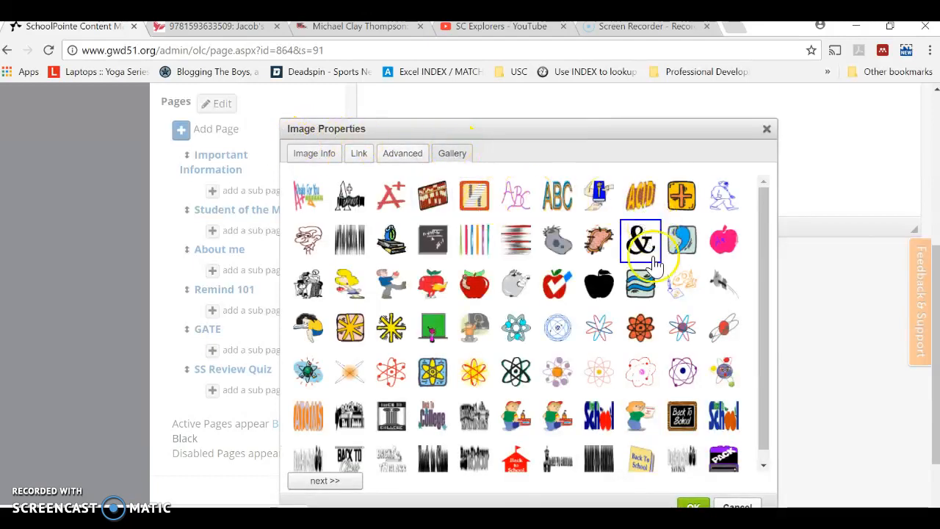
mouse_move(767, 229)
left_mouse_down()
mouse_move(770, 340)
mouse_move(767, 213)
left_mouse_up()
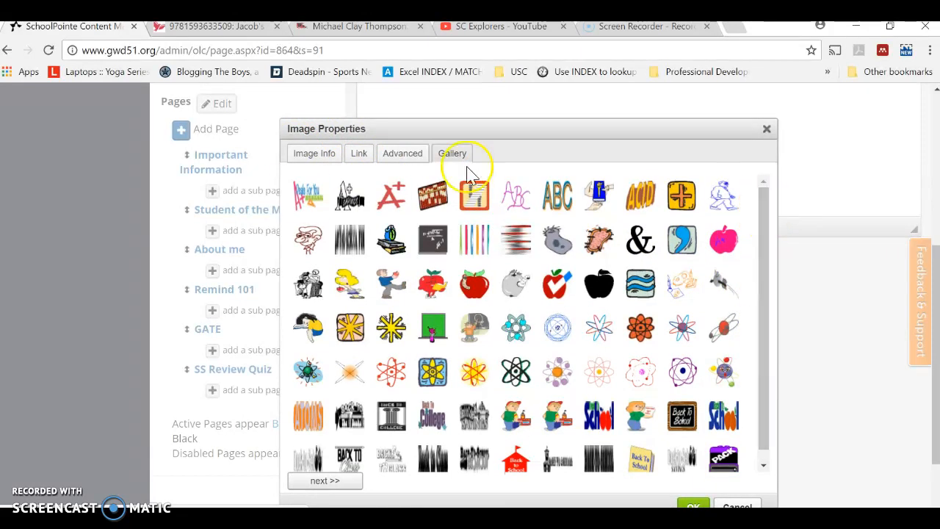
- Return to the turkey's image information and insert the image into the Important Information page
left_click(311, 158)
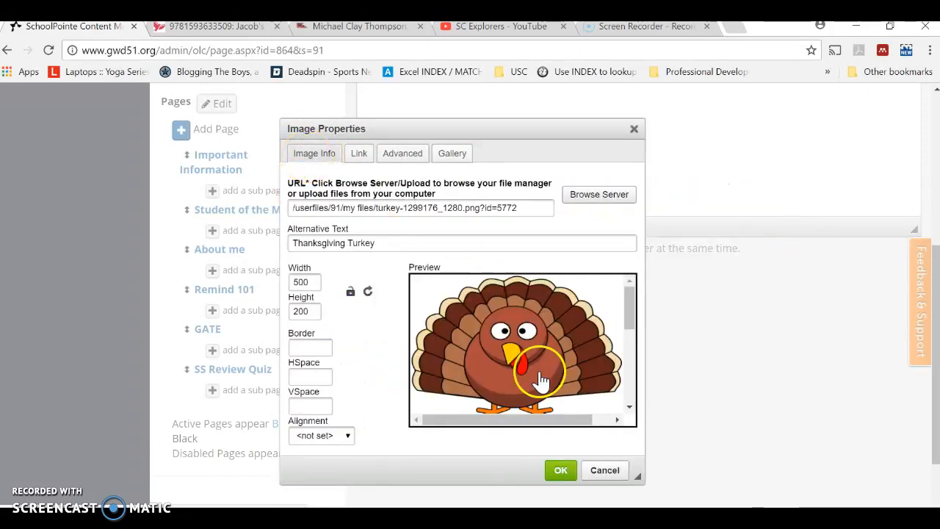
left_click(562, 470)
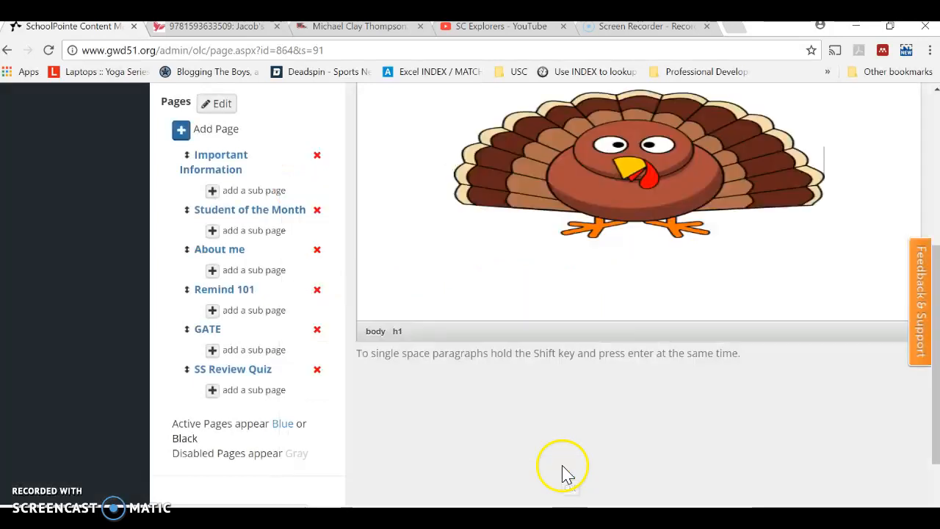
- Reopen the inserted turkey's image properties and set its width to 300
left_click(653, 185)
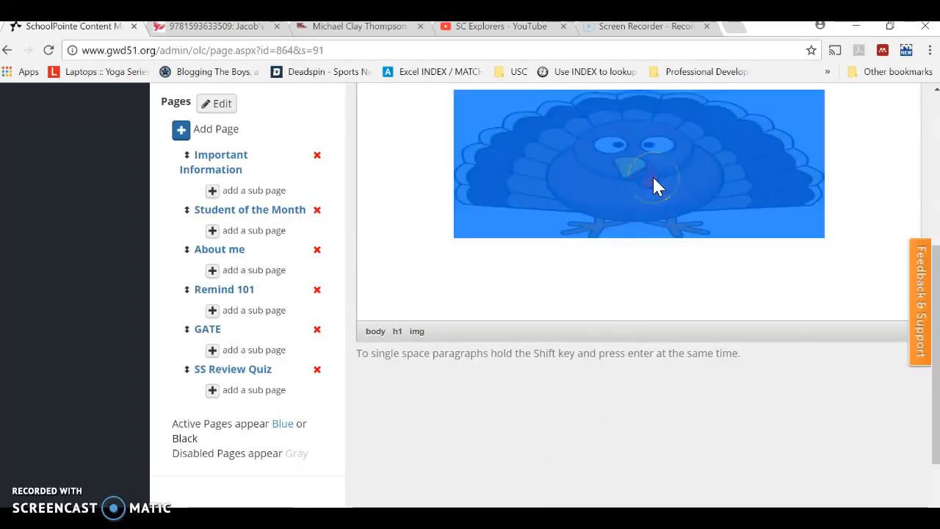
scroll(914, 242, "up", 2)
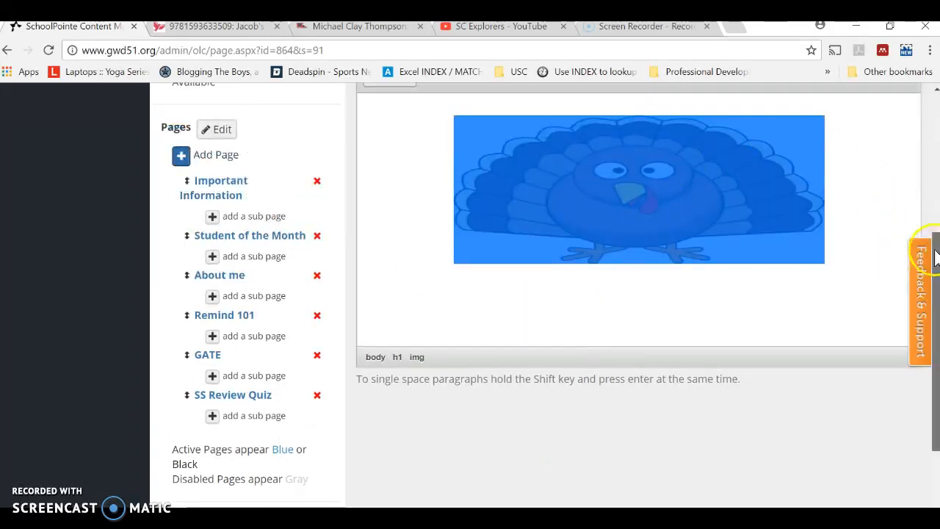
double_click(607, 234)
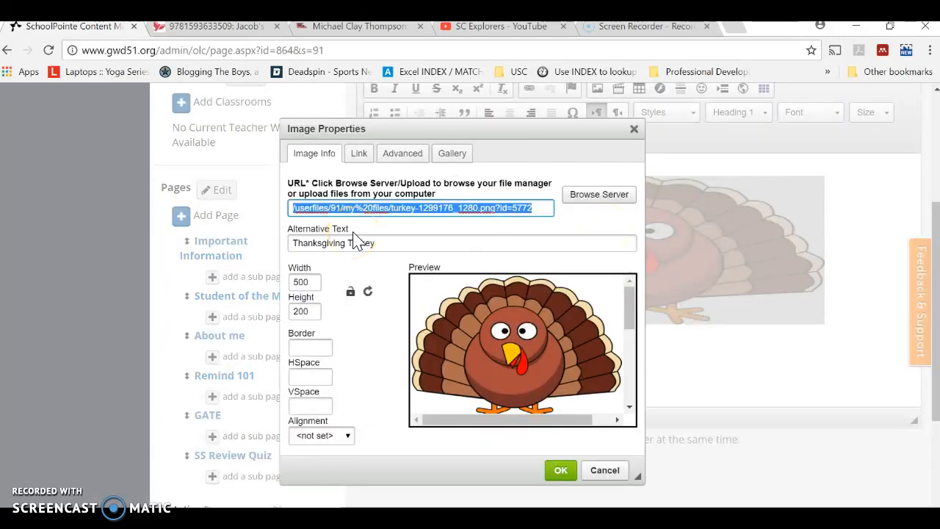
left_click(314, 285)
key("BackSpace")
key("BackSpace")
key("BackSpace")
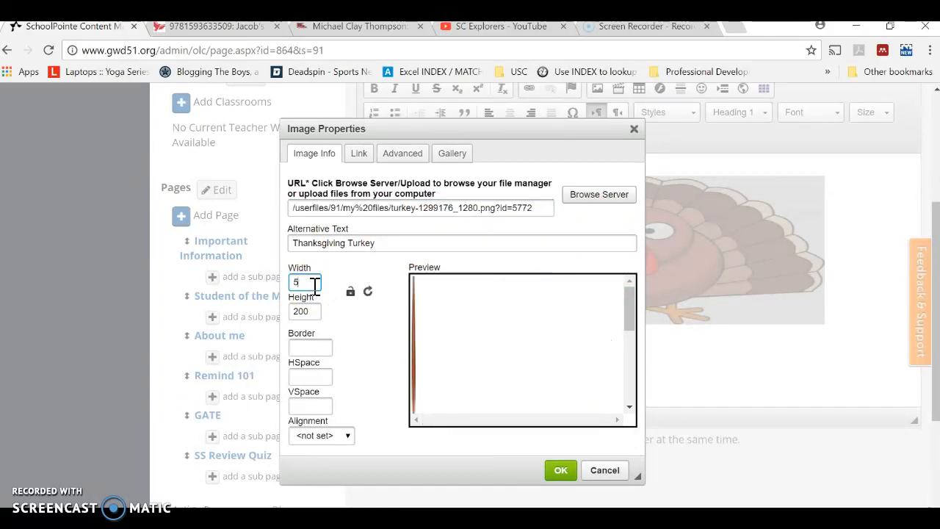
type("300")
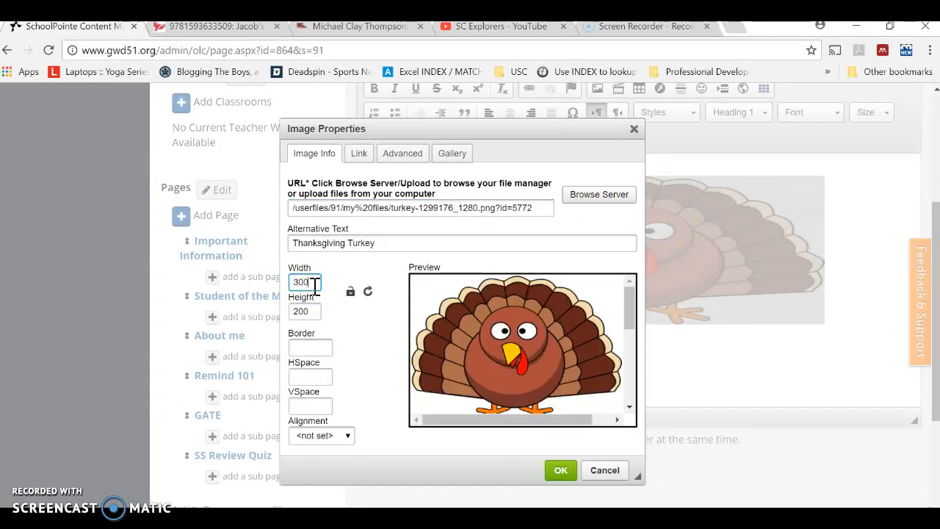
left_click(544, 468)
left_click(561, 473)
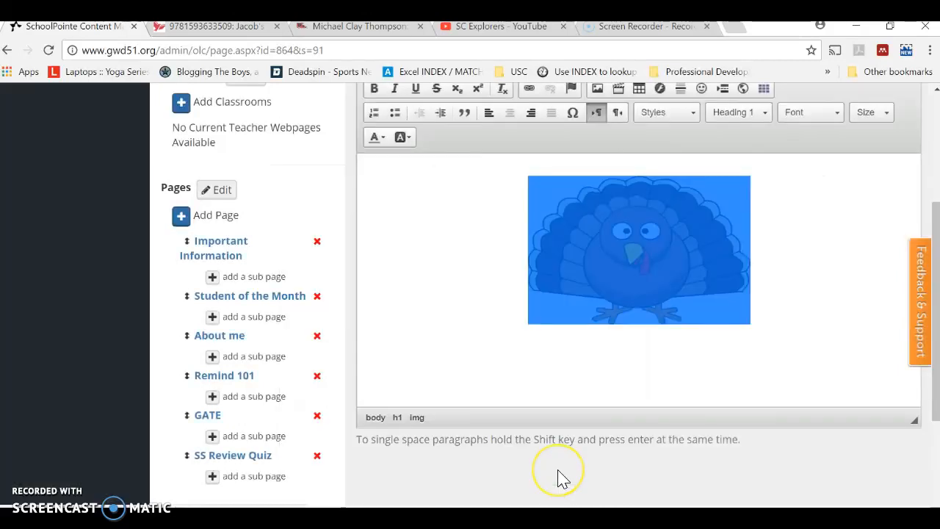
- Place the text cursor right after the turkey image and start a new paragraph below it
left_click(637, 348)
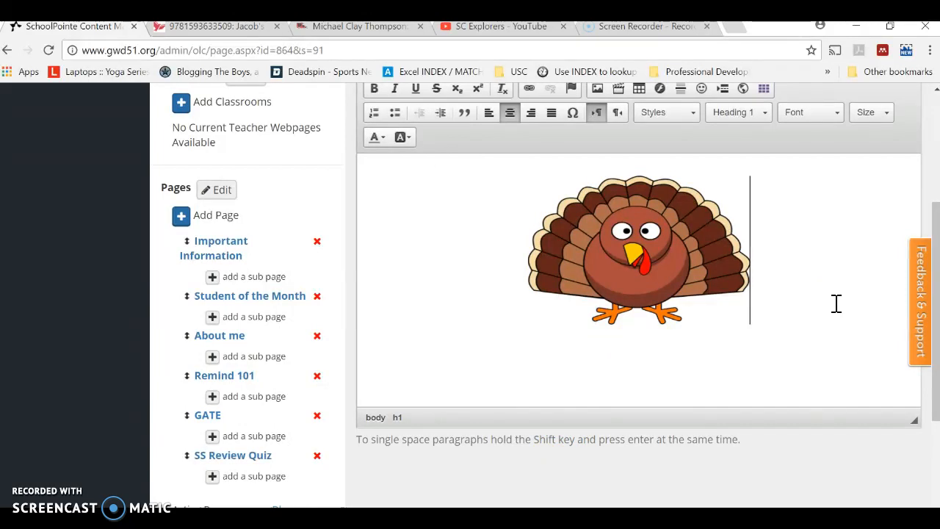
left_click(636, 250)
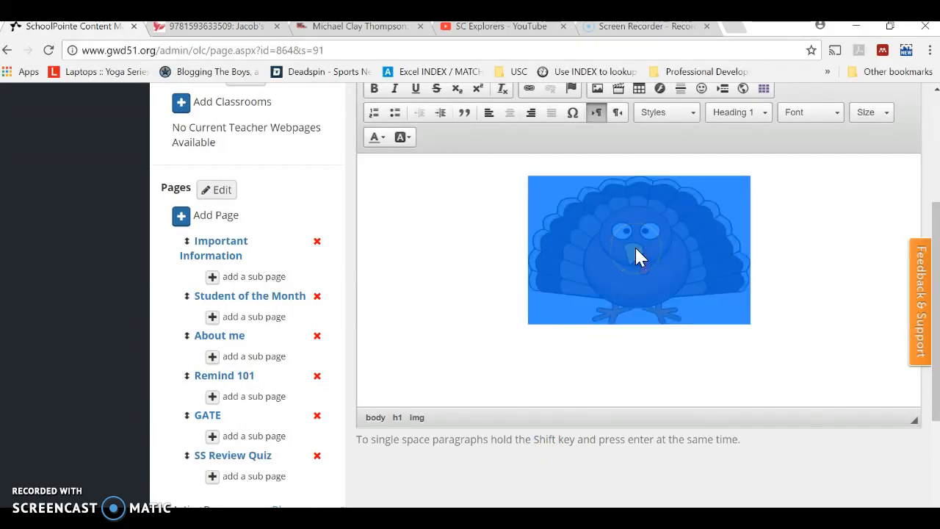
left_click(791, 267)
left_click(527, 276)
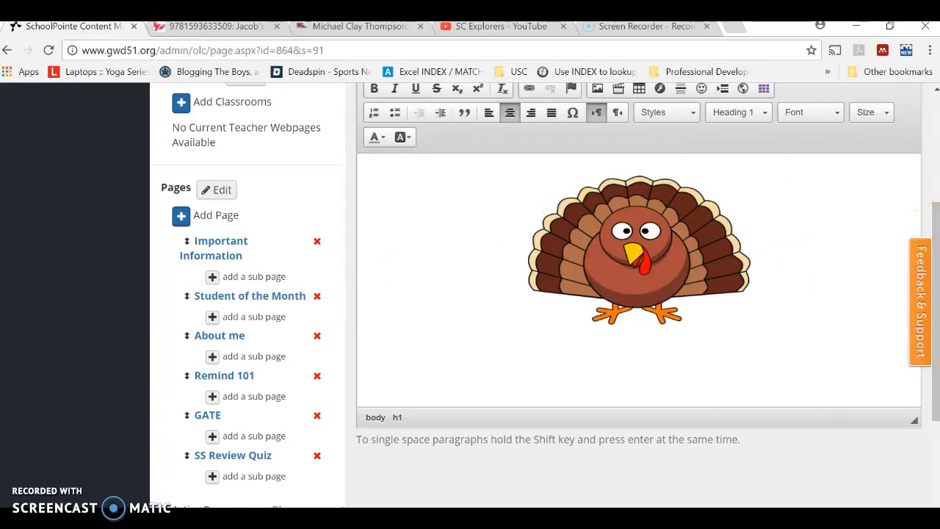
left_click(751, 267)
key("Return")
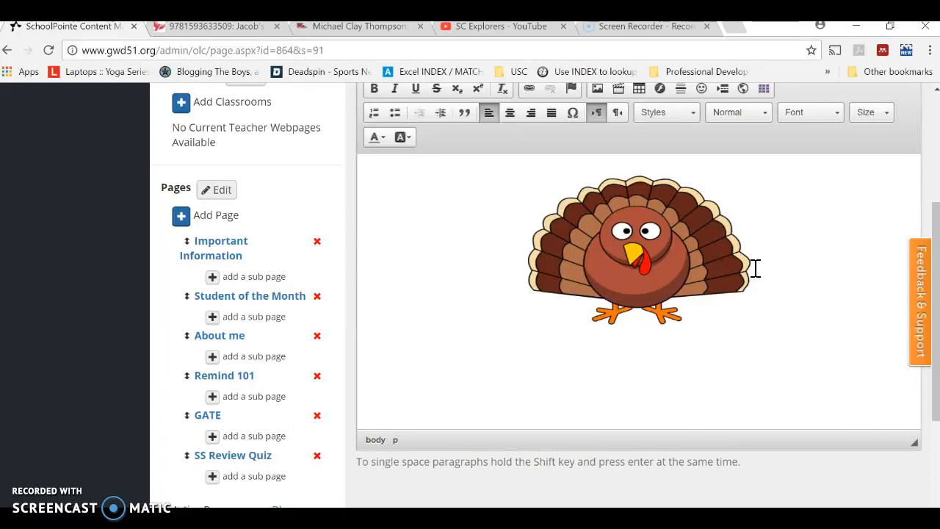
- Start a new line below the turkey image and center it
key("Return")
left_click(508, 114)
left_click_drag(936, 227, 938, 187)
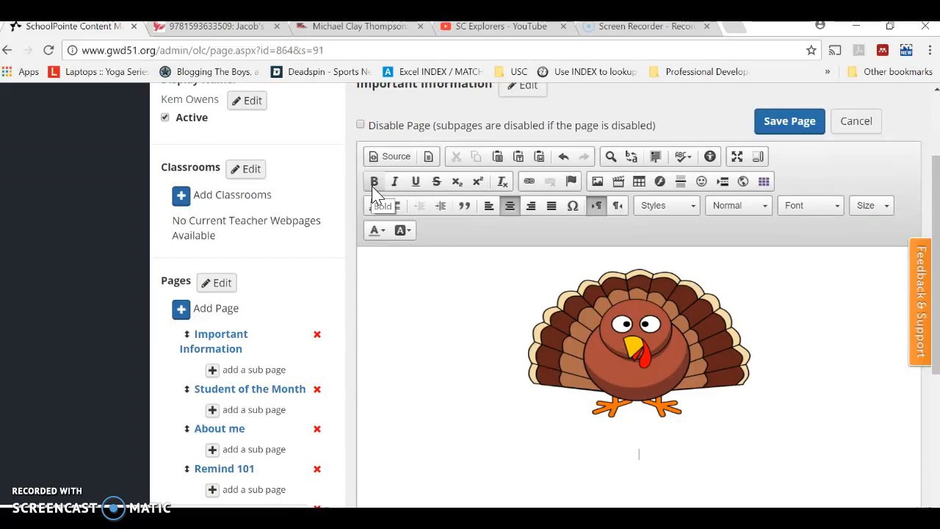
left_click(394, 187)
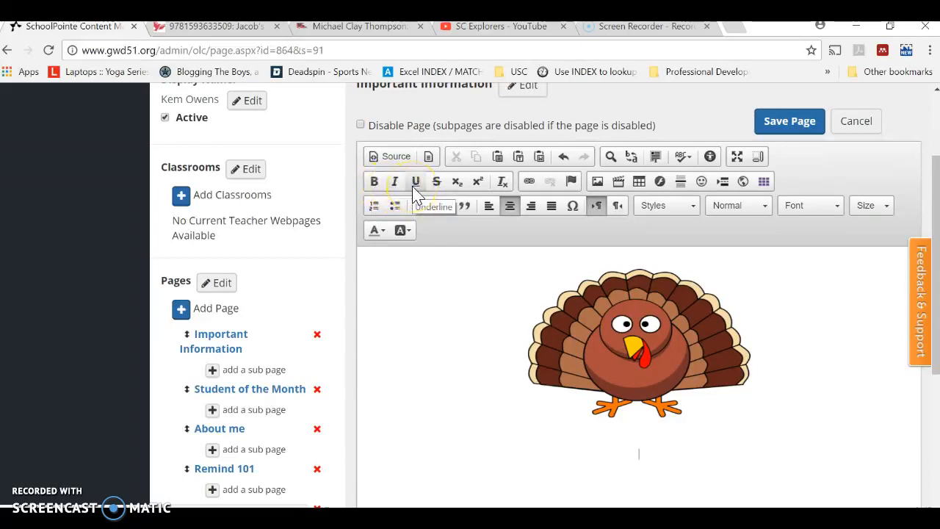
left_click(436, 188)
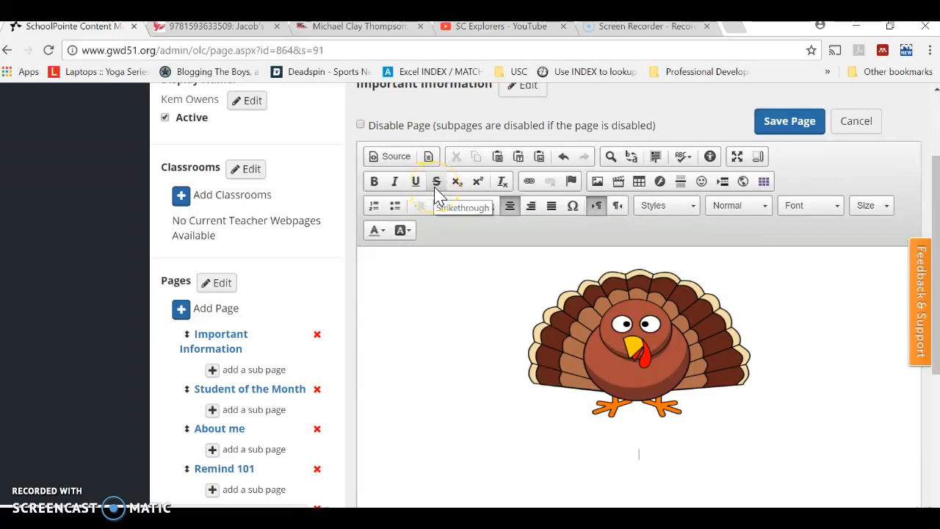
left_click(596, 285)
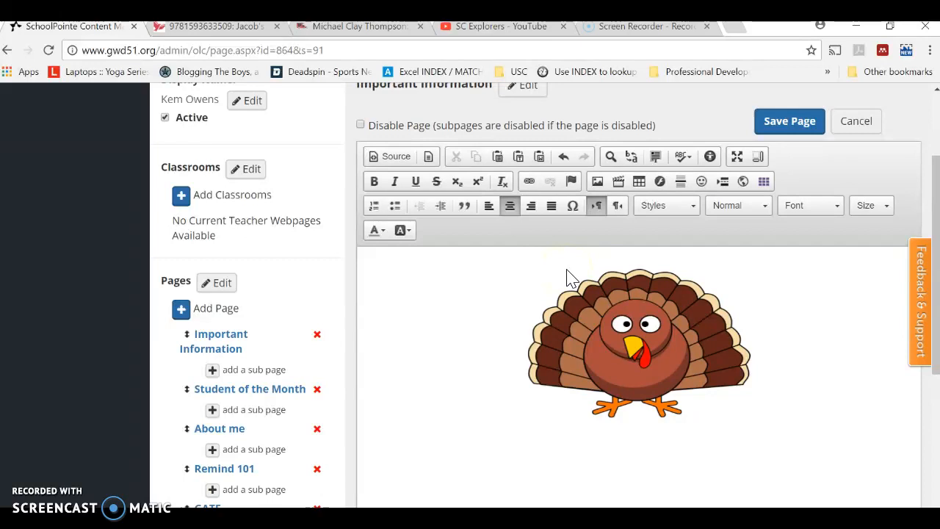
left_click(460, 265)
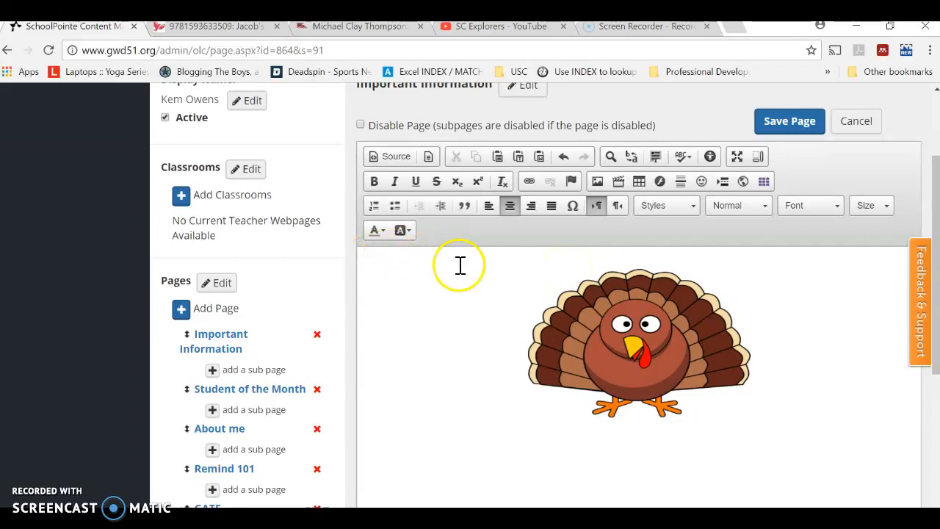
- Compare the text and background color palettes and set the text color of the empty line to red
left_click(383, 234)
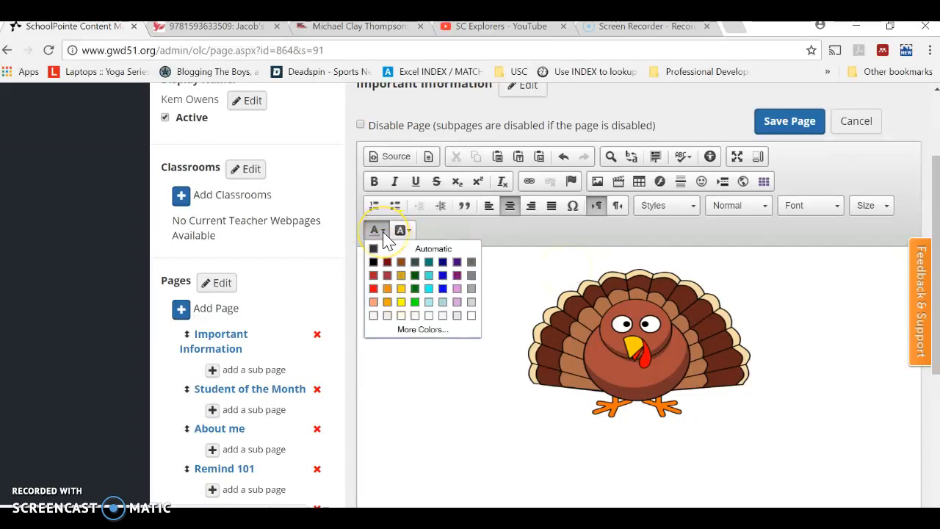
left_click(407, 233)
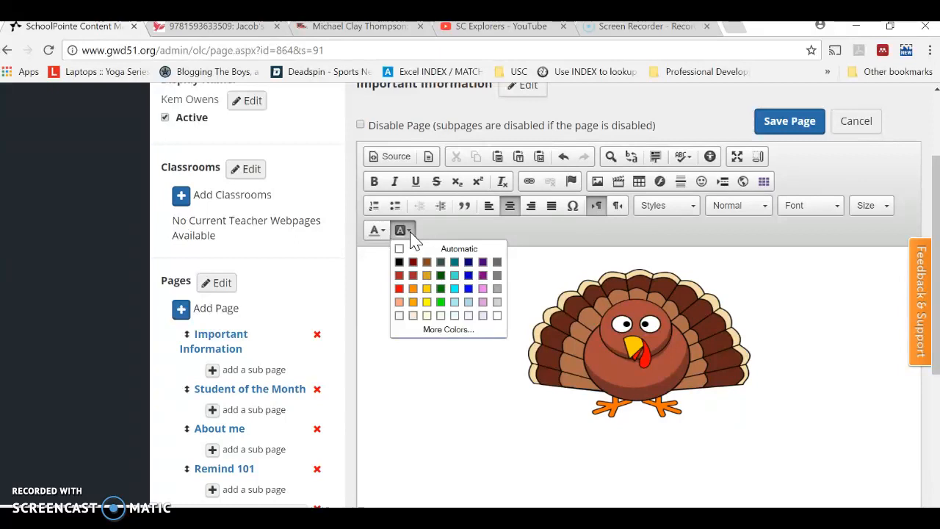
left_click(377, 232)
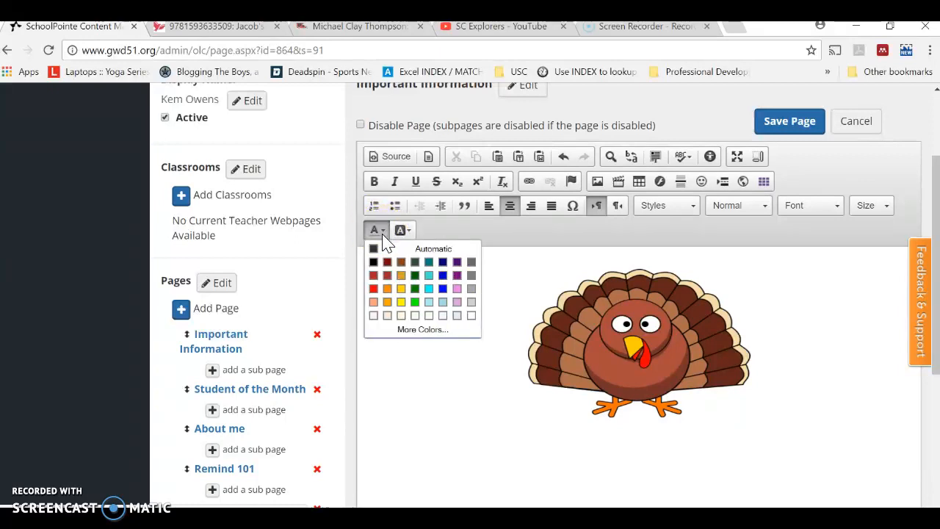
left_click(376, 288)
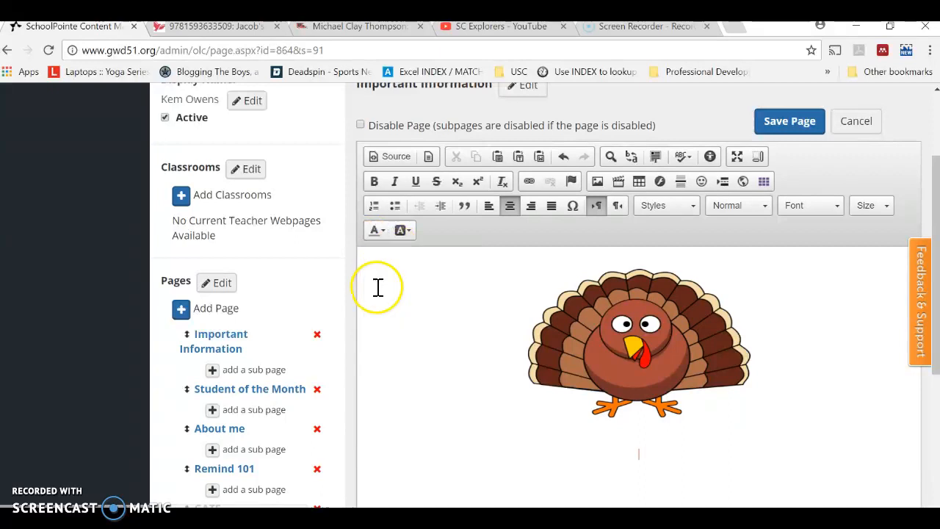
left_click(685, 210)
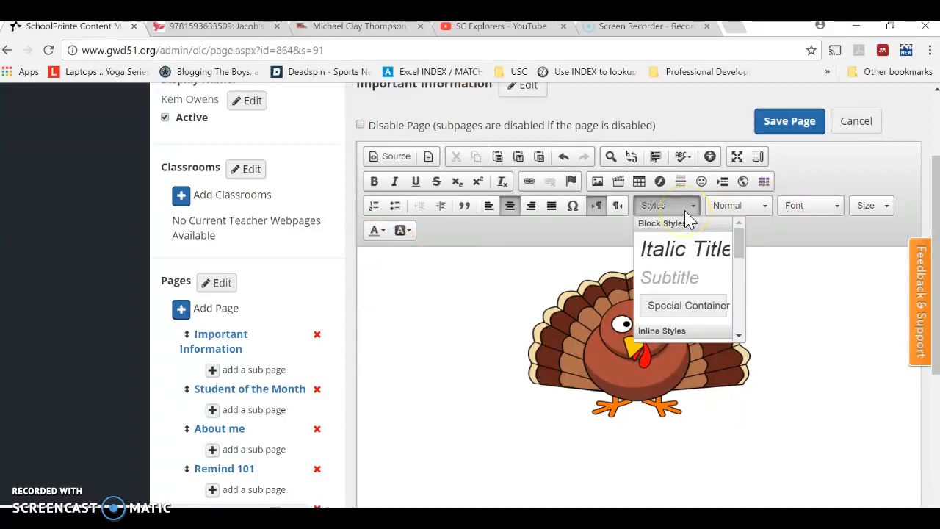
mouse_move(737, 229)
left_mouse_down()
mouse_move(739, 318)
mouse_move(735, 237)
left_mouse_up()
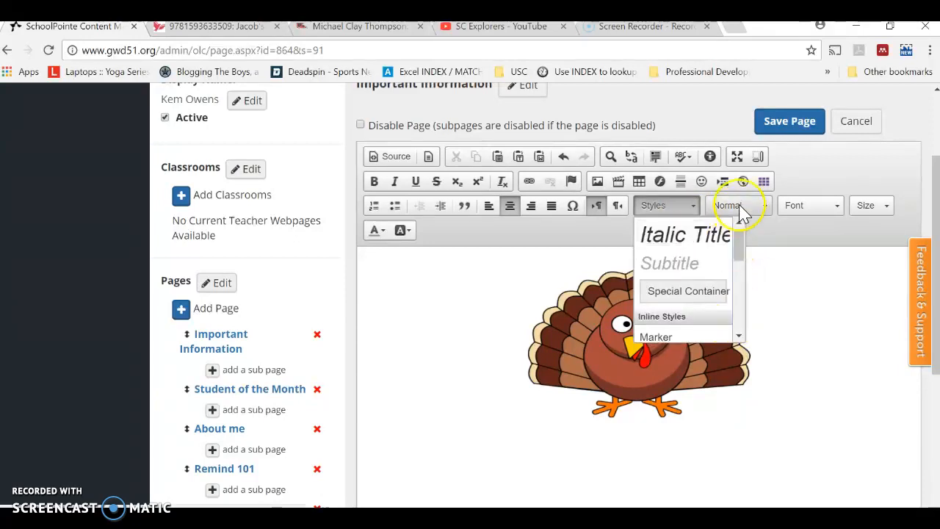
left_click(740, 209)
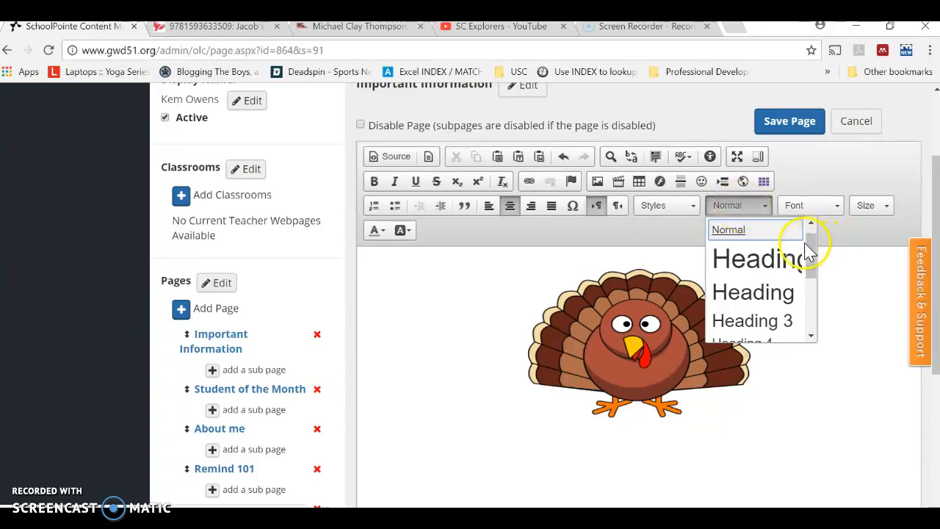
mouse_move(814, 252)
left_mouse_down()
mouse_move(818, 311)
mouse_move(819, 251)
mouse_move(825, 273)
mouse_move(823, 254)
mouse_move(819, 266)
left_mouse_up()
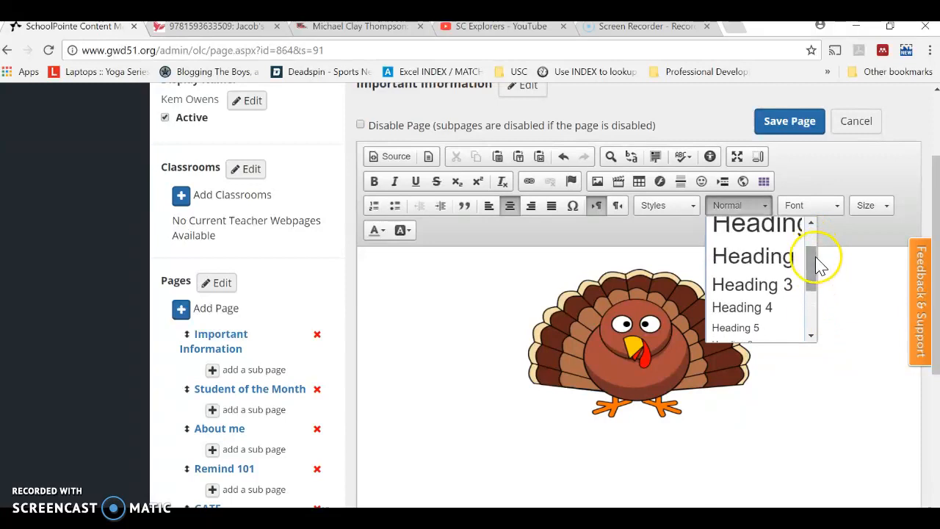
- Set the empty line's font to Comic Sans MS and its size to 14
left_click(829, 213)
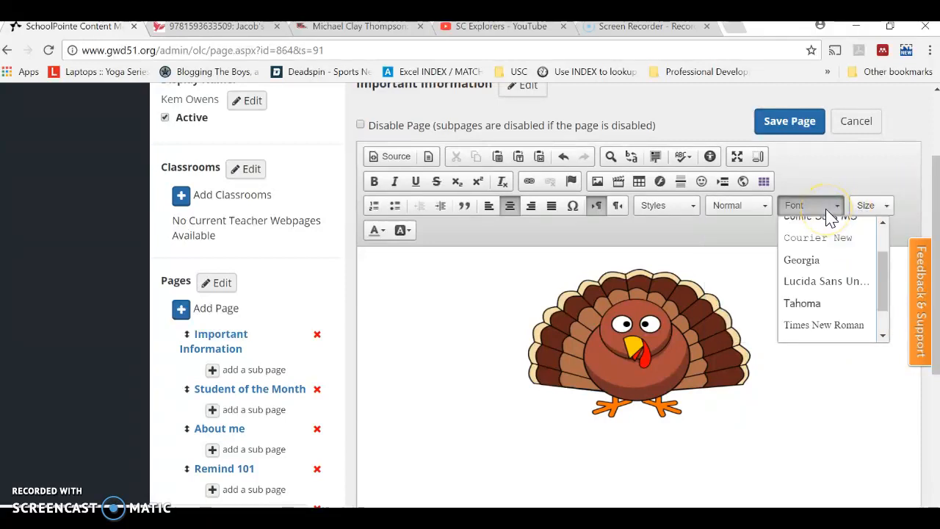
left_click_drag(884, 285, 885, 240)
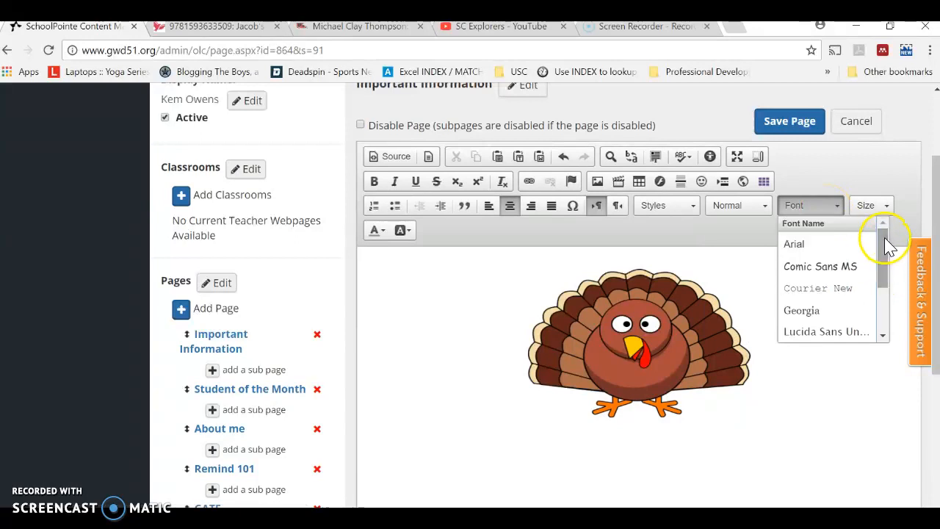
left_click(820, 266)
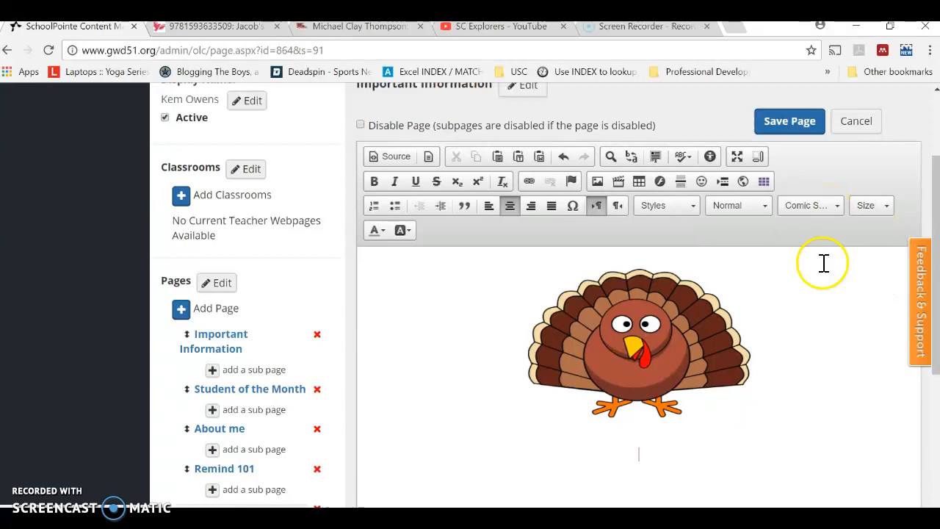
left_click(881, 209)
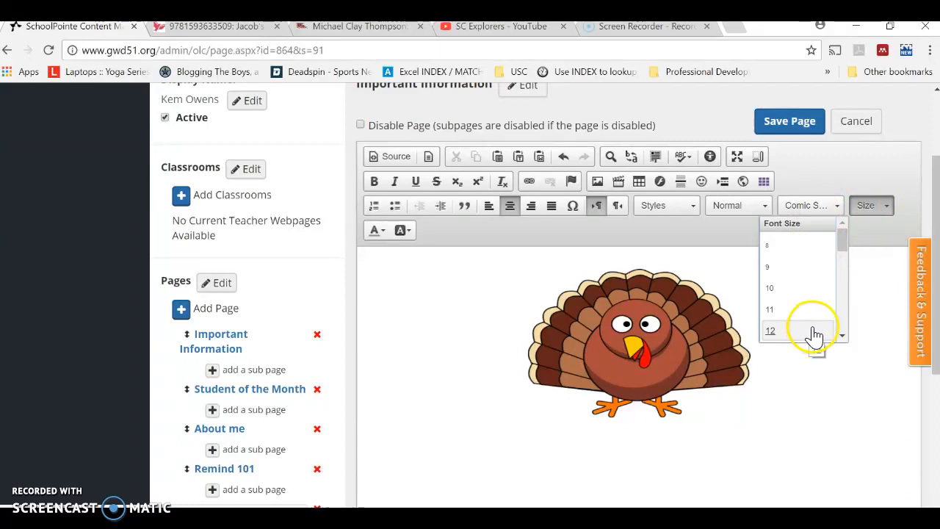
left_click(841, 335)
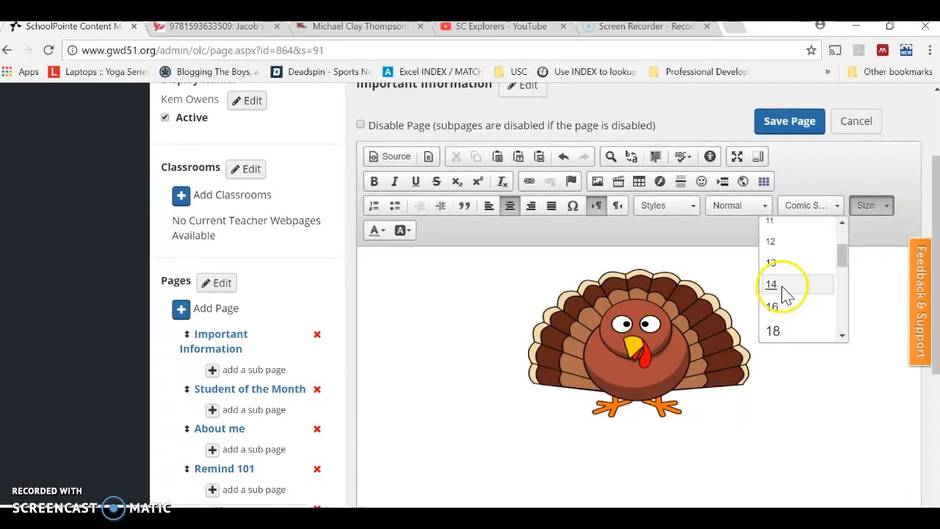
left_click(782, 288)
- Place the text cursor back beside the turkey image and start a new centered paragraph beneath it
left_click(789, 388)
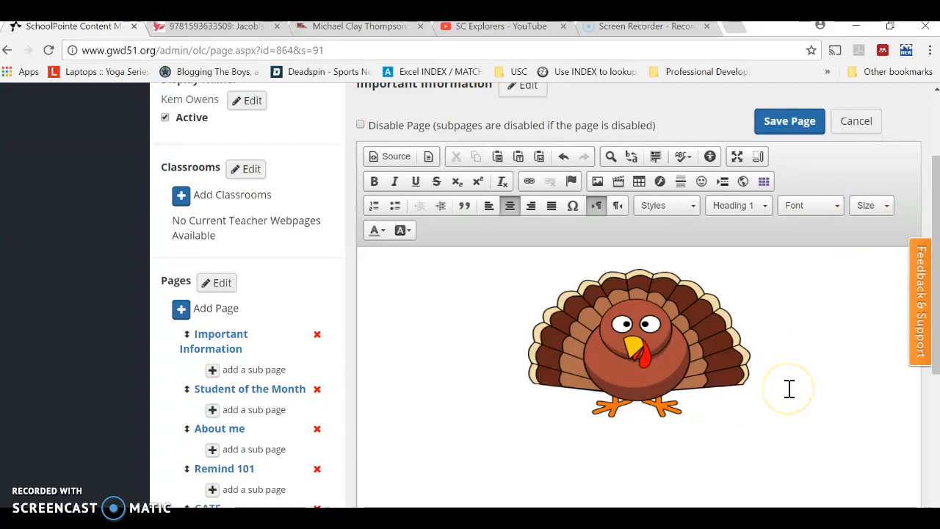
key("Return")
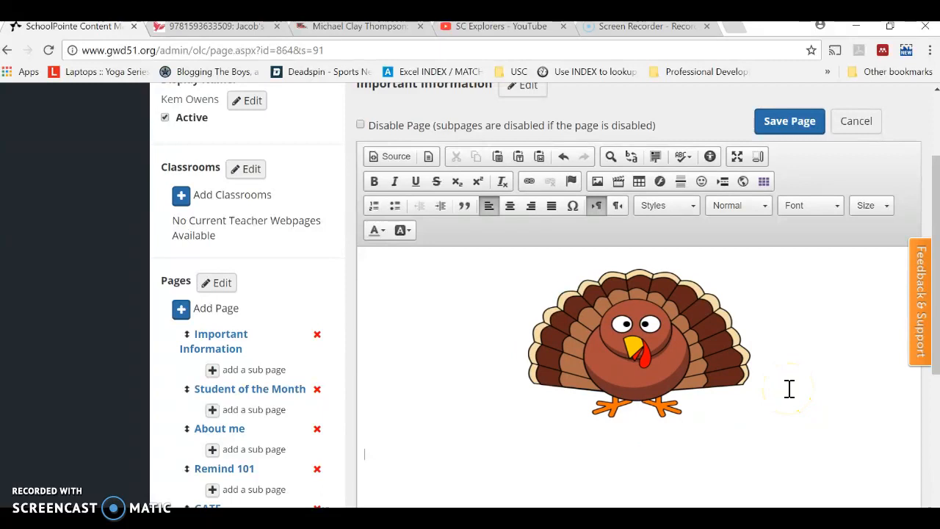
left_click(510, 206)
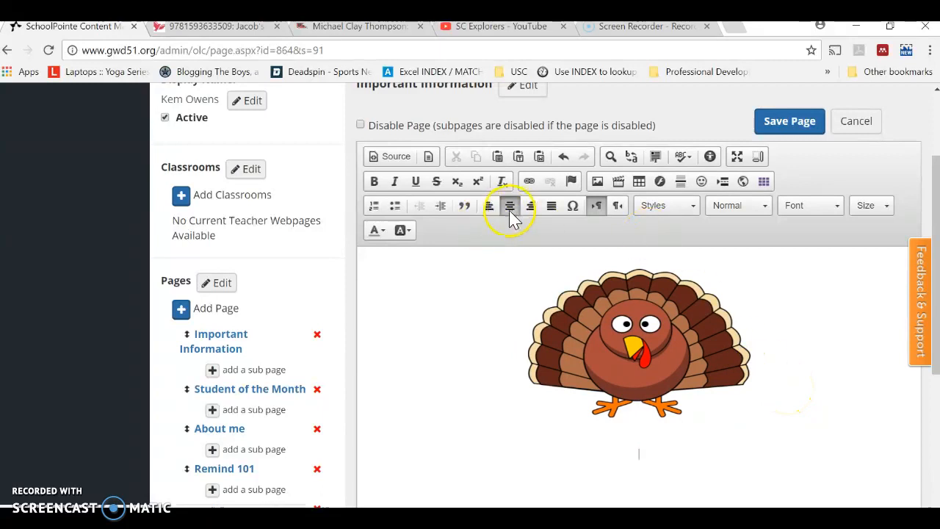
- Format the new paragraph's text as red Comic Sans MS in size 14
left_click(376, 231)
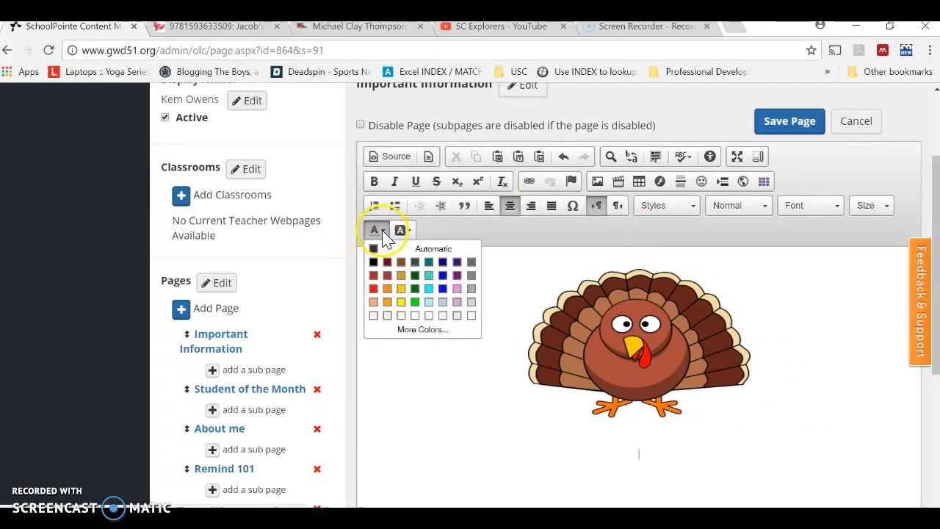
left_click(387, 290)
left_click(817, 209)
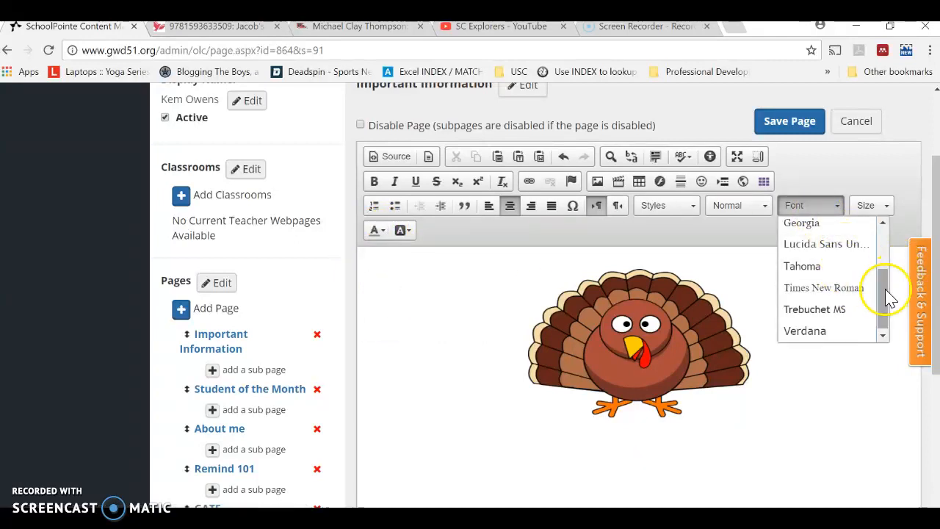
left_click_drag(889, 297, 883, 252)
left_click(840, 254)
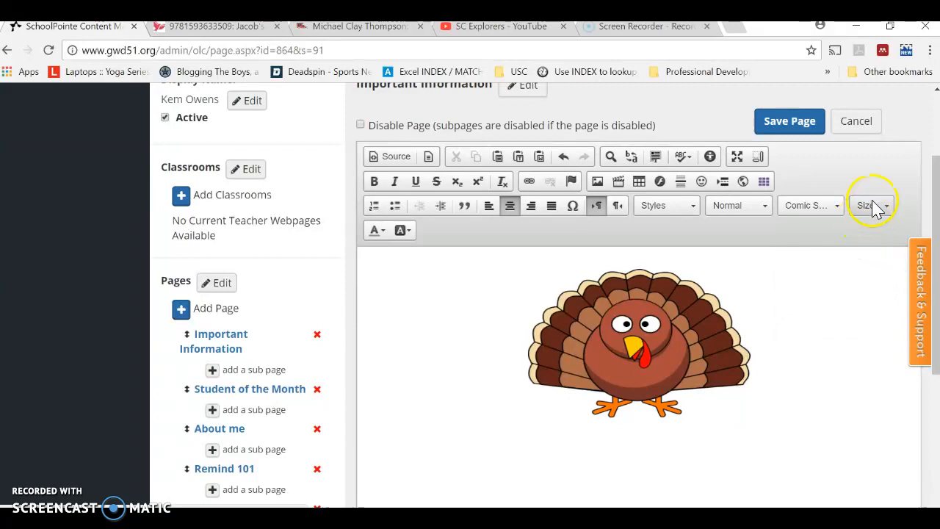
left_click(874, 208)
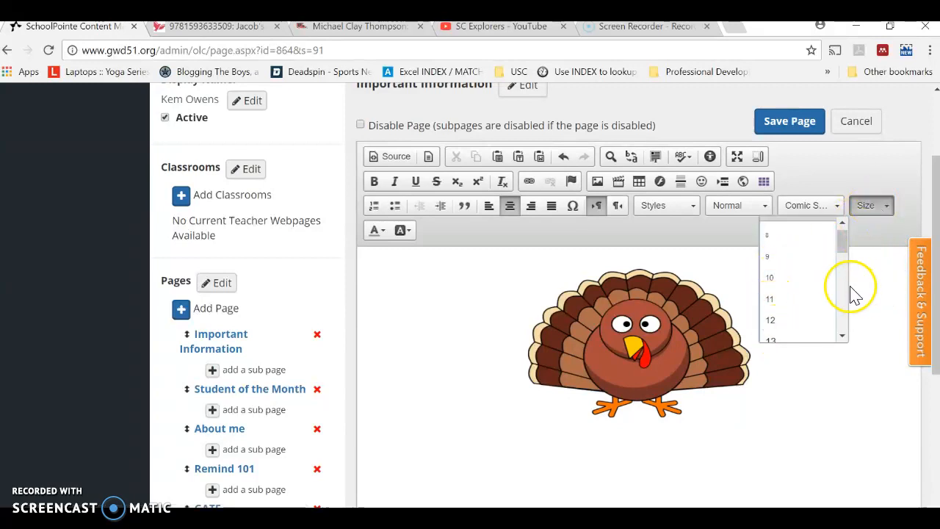
scroll(807, 290, "down", 2)
left_click(802, 261)
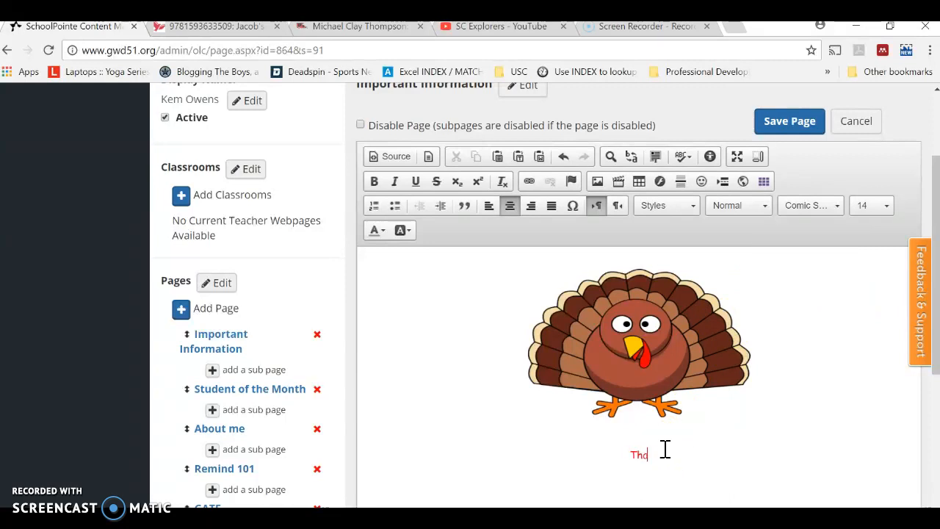
- Write "Thanksgiving Holidays are November 22nd - 24th" below the turkey image
type("ing Holidays ")
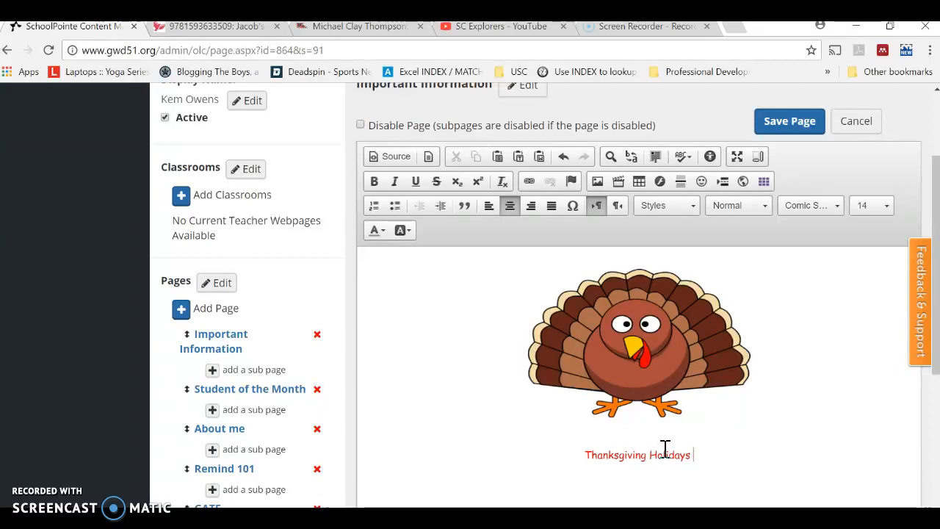
type("are Nov")
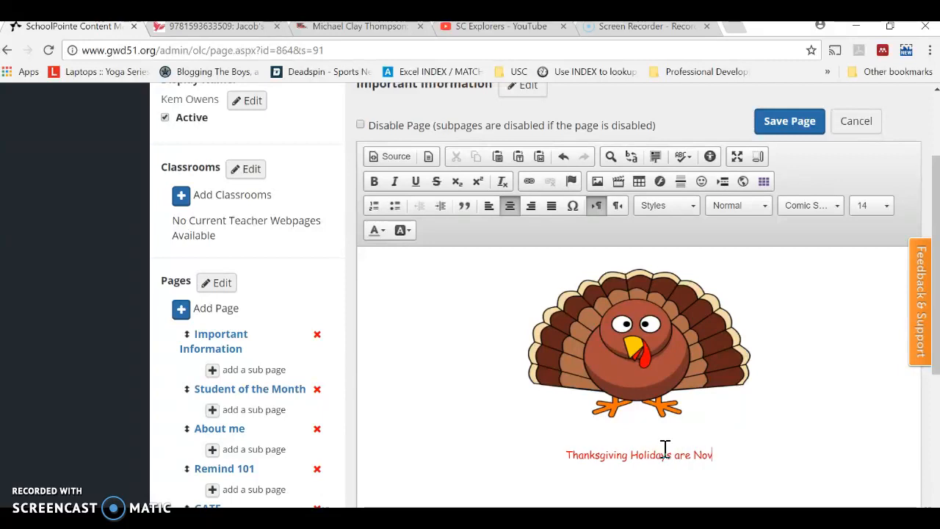
type("ember")
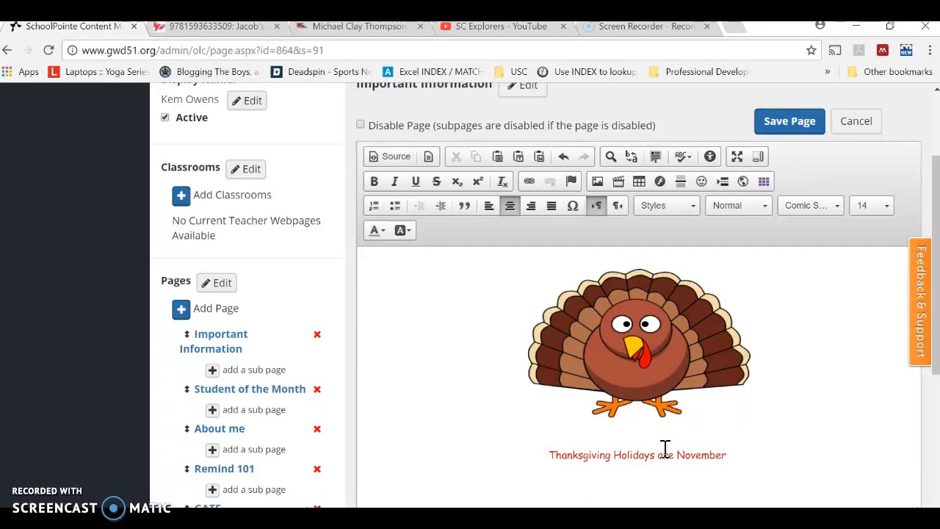
type("22nd ")
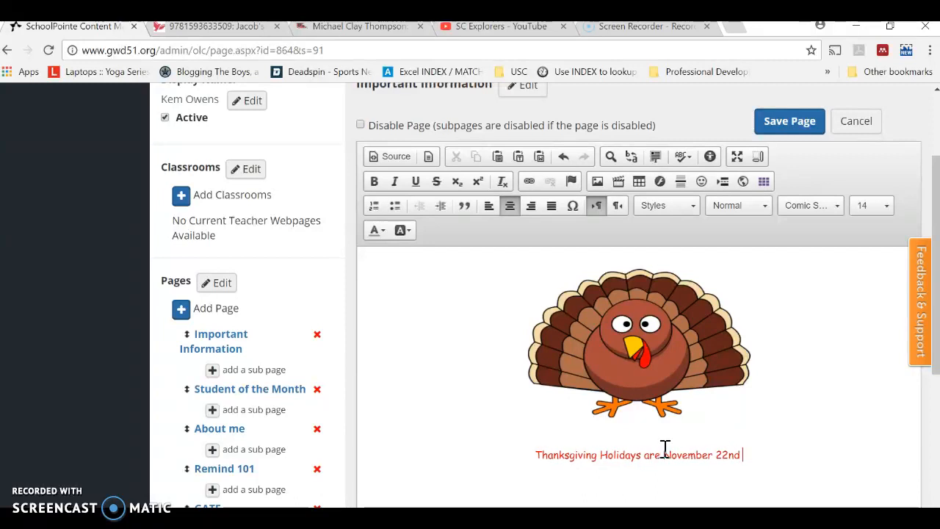
type("- 24th")
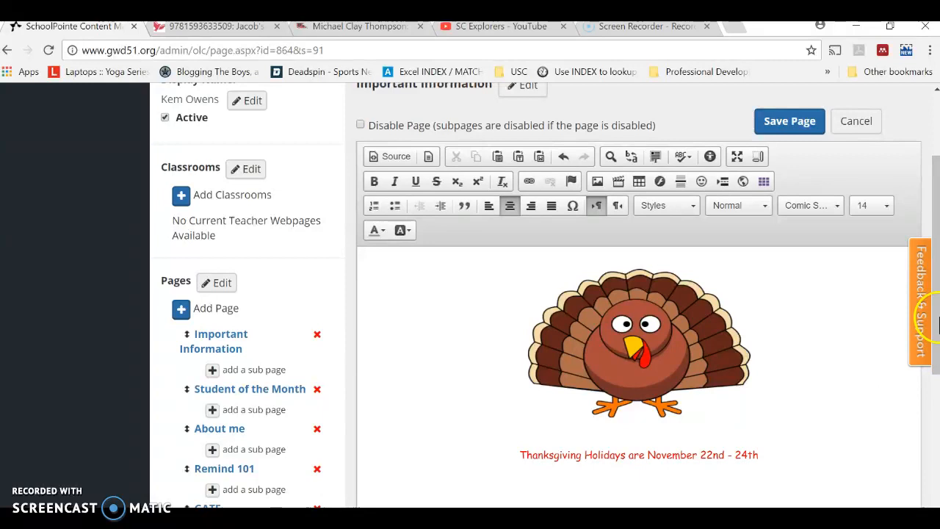
- Check the finished page content and save the Important Information page
left_click_drag(938, 323, 938, 342)
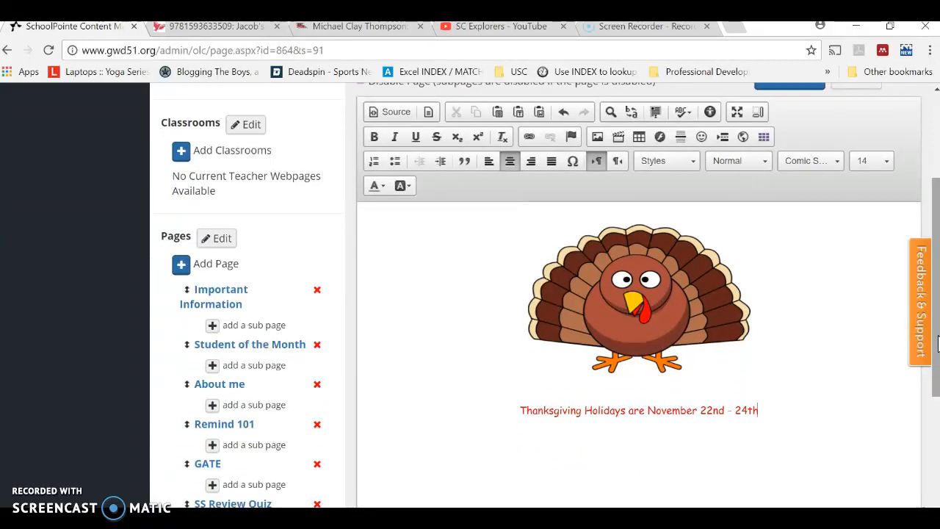
left_click_drag(937, 342, 939, 377)
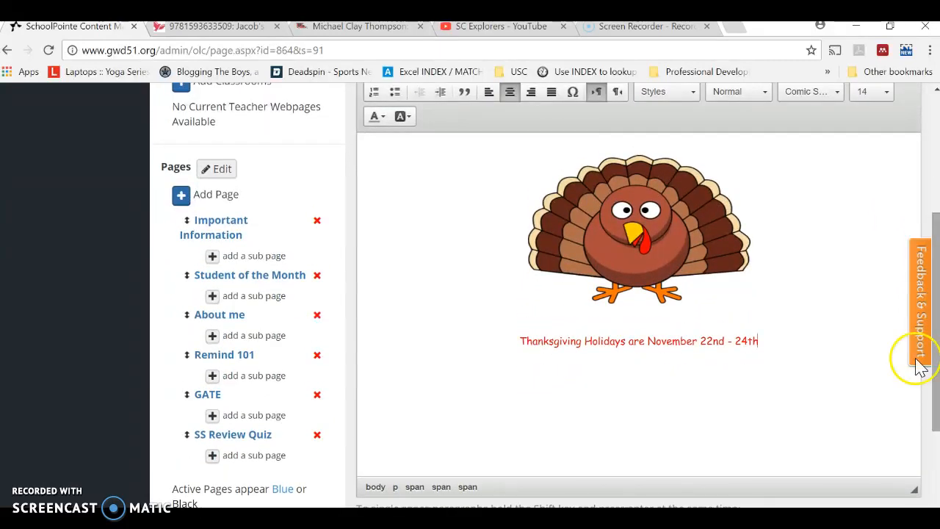
left_click_drag(937, 261, 937, 182)
left_click(794, 166)
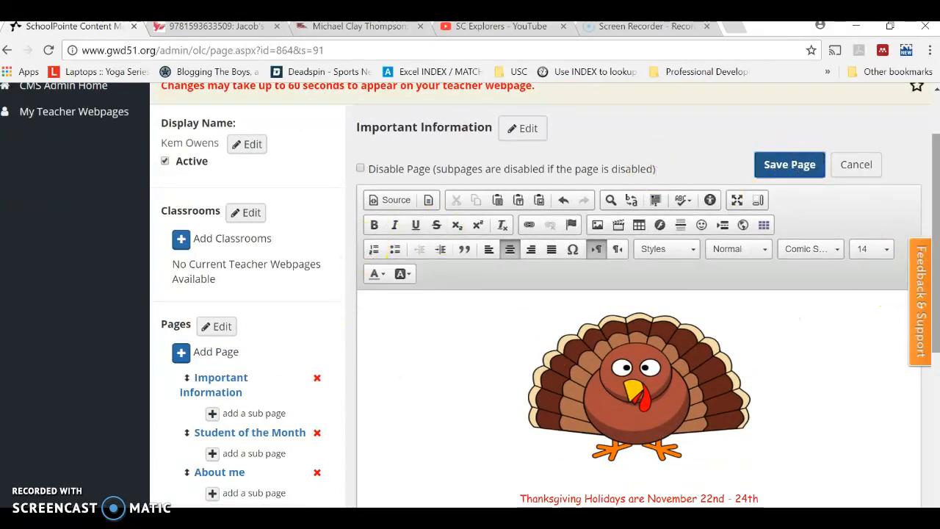
- Open the Student of the Month page and the About me page to view their current content
scroll(936, 213, "down", 3)
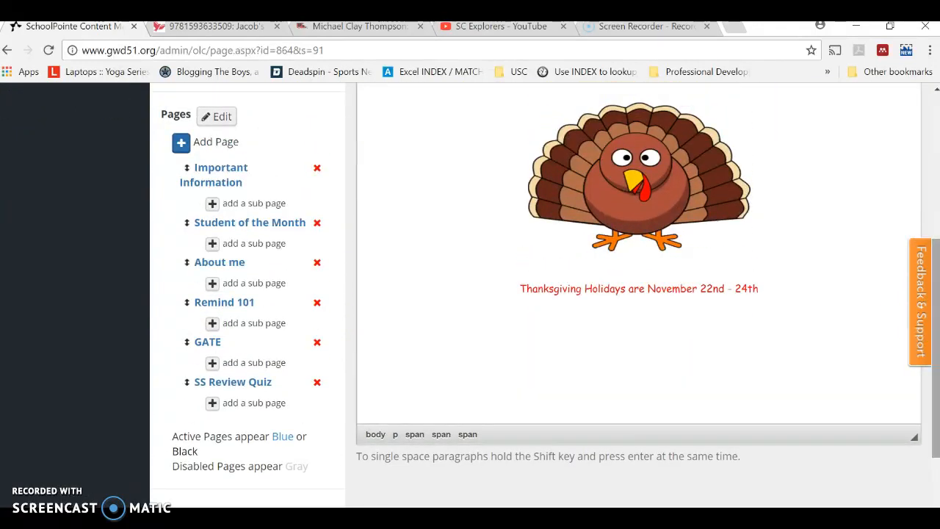
left_click(271, 224)
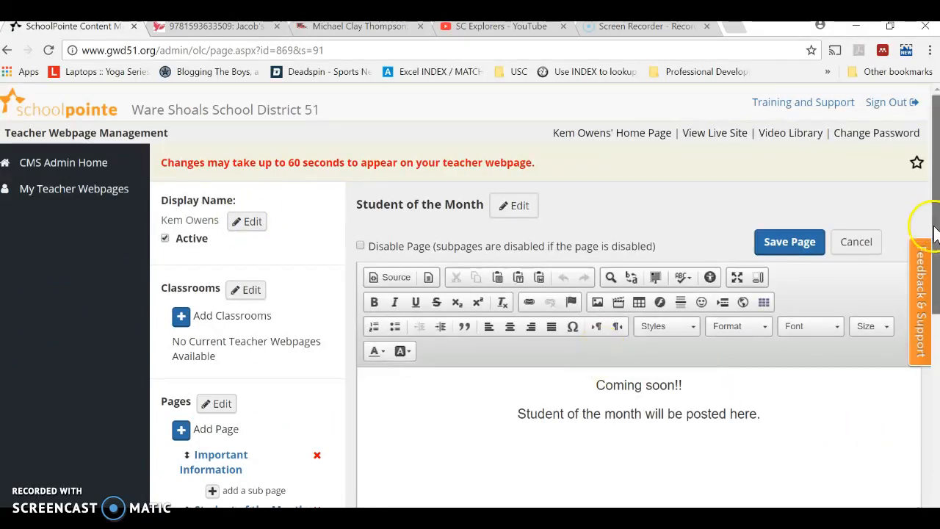
scroll(935, 232, "down", 3)
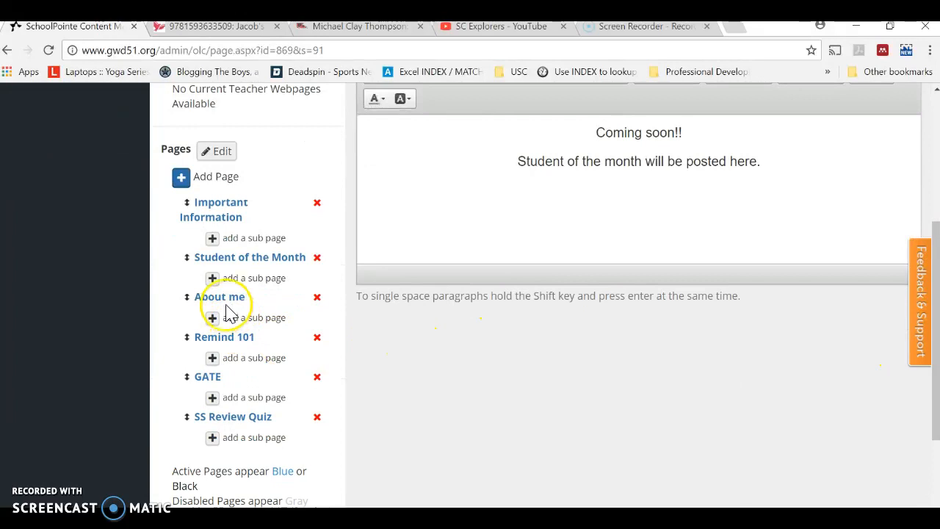
left_click(220, 297)
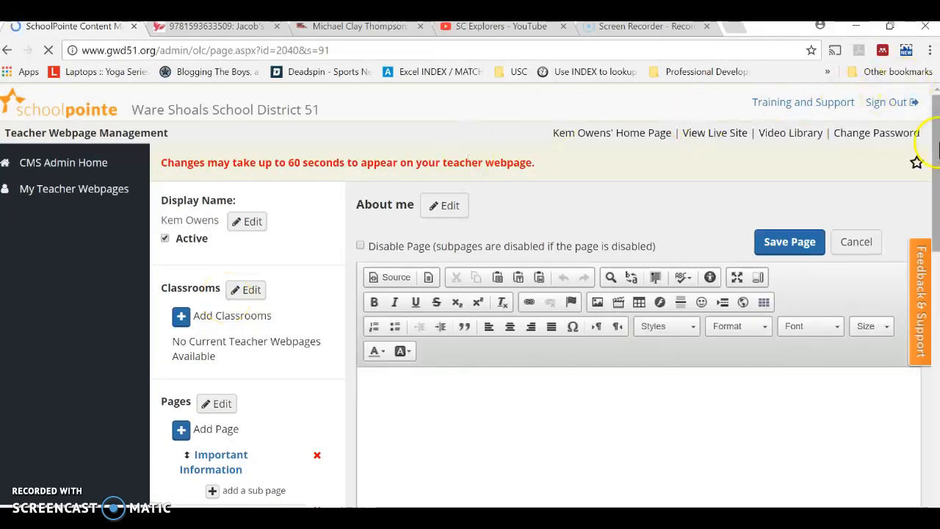
left_click_drag(936, 147, 936, 229)
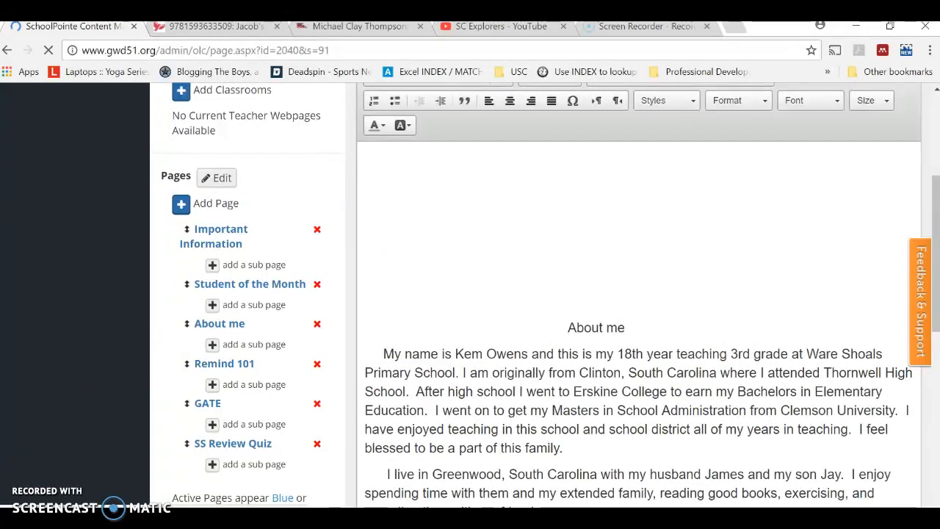